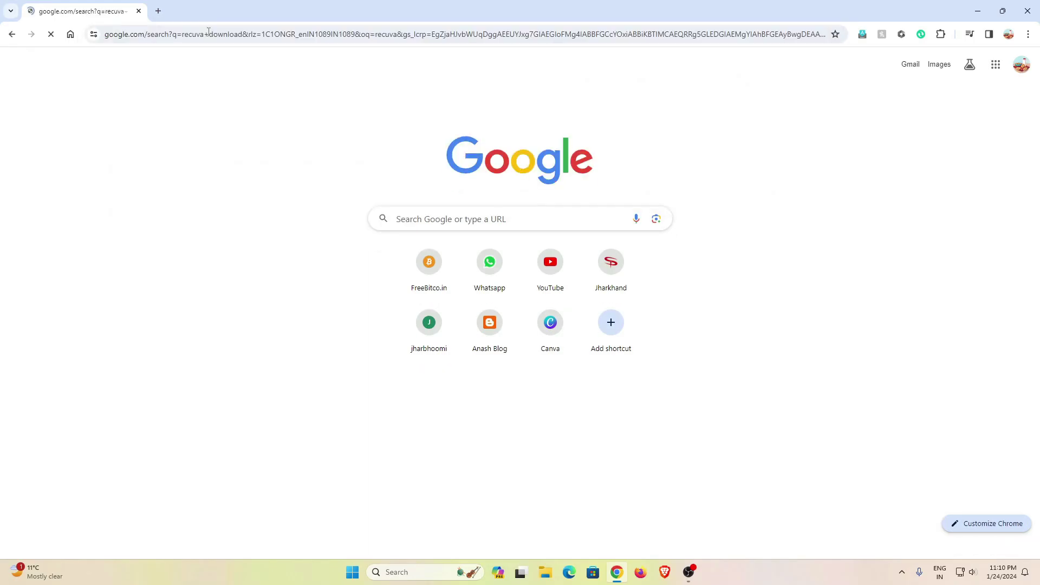
- Download the free Recuva installer from the CCleaner site and open the folder it was saved in
left_click(164, 222)
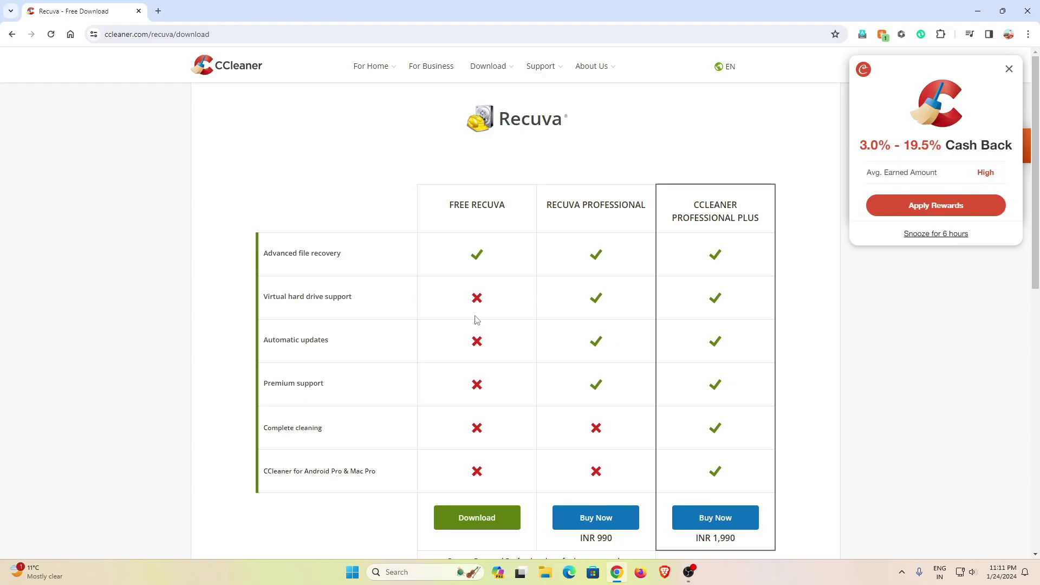
left_click(470, 514)
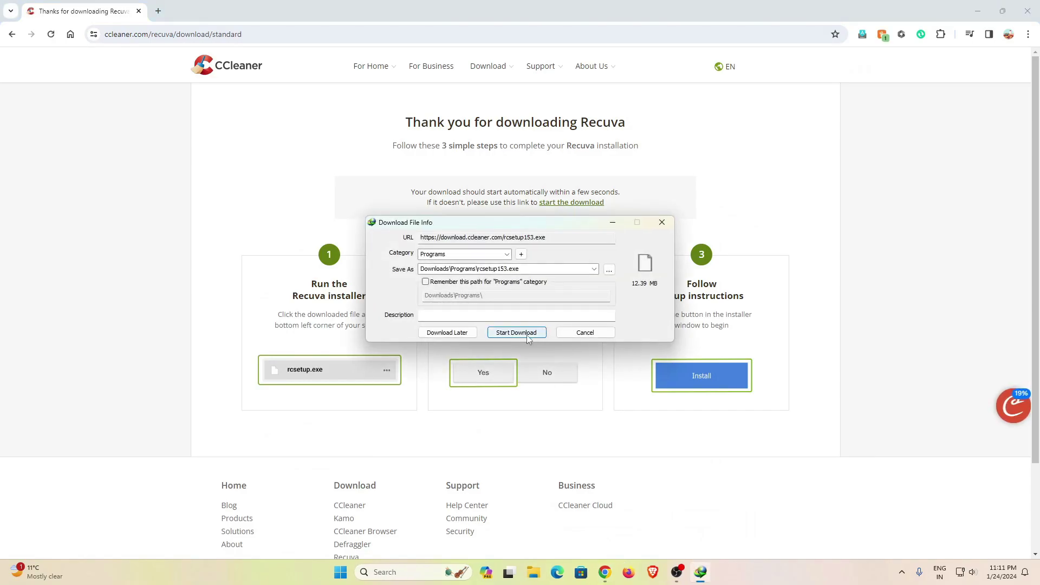
left_click(526, 333)
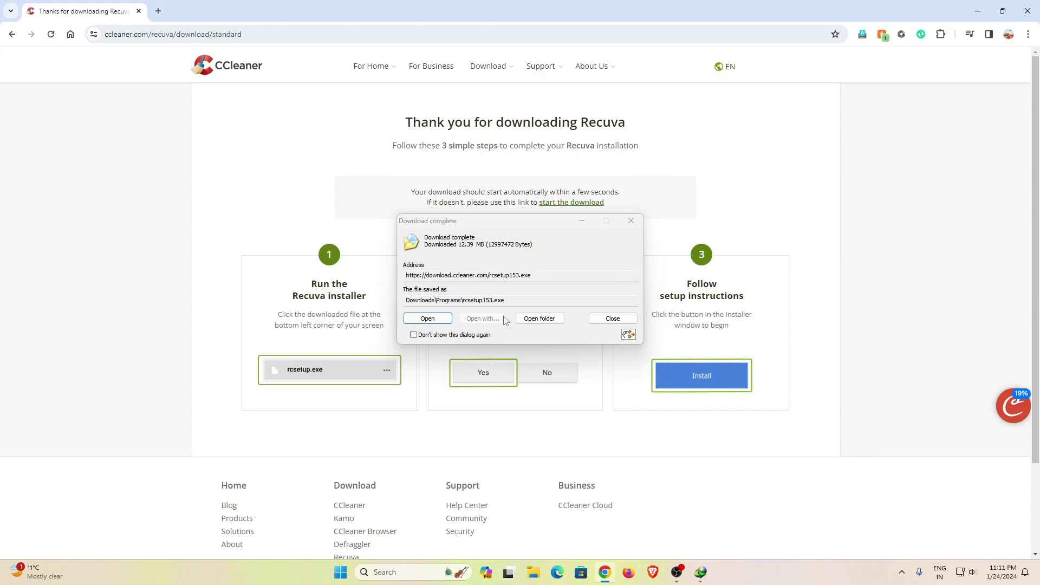
left_click(547, 323)
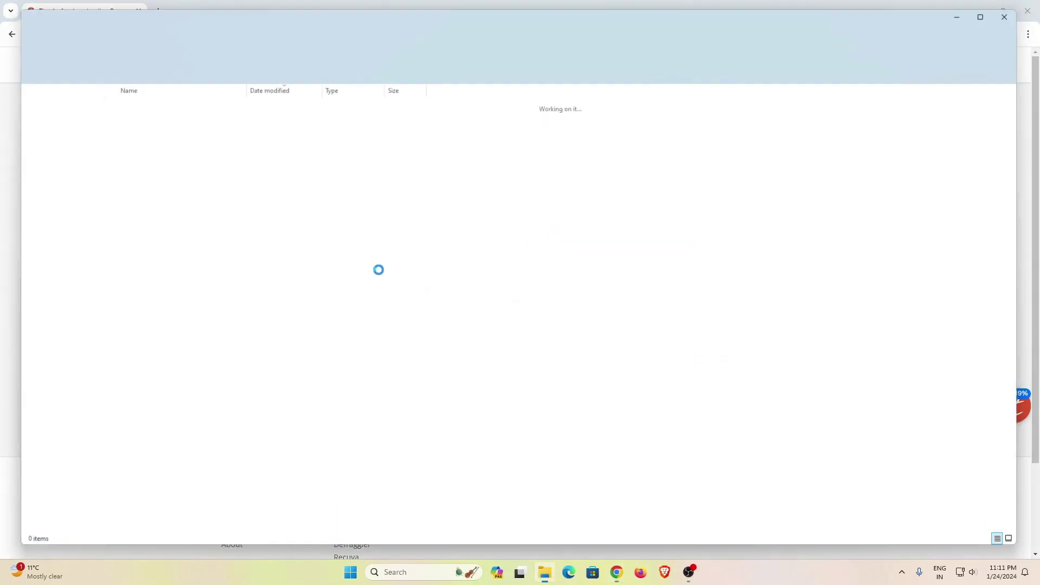
- Run the rcsetup153 installer and finish the Recuva setup with the manual reboot option
double_click(121, 113)
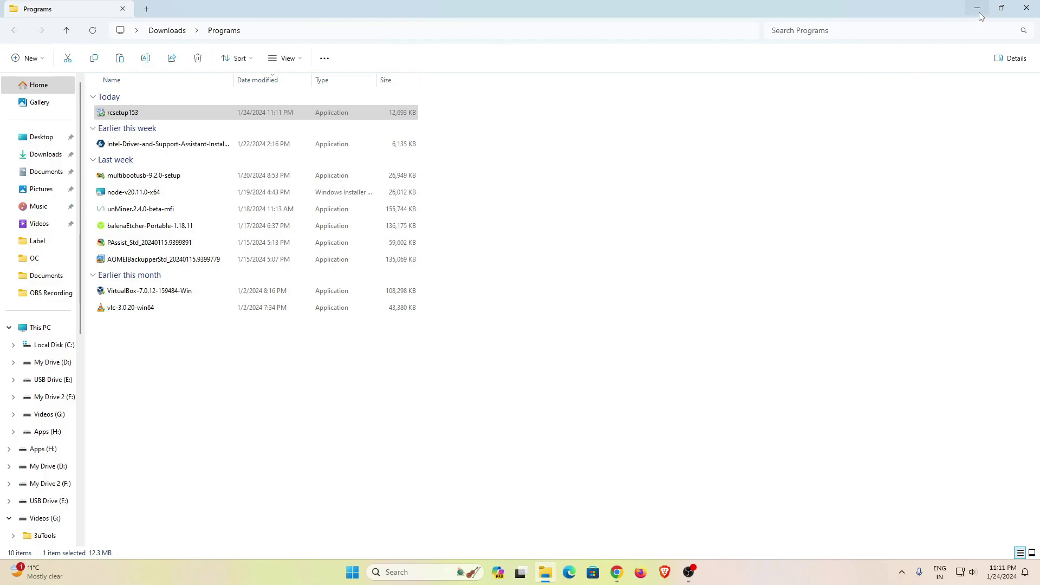
left_click(978, 9)
left_click(1029, 6)
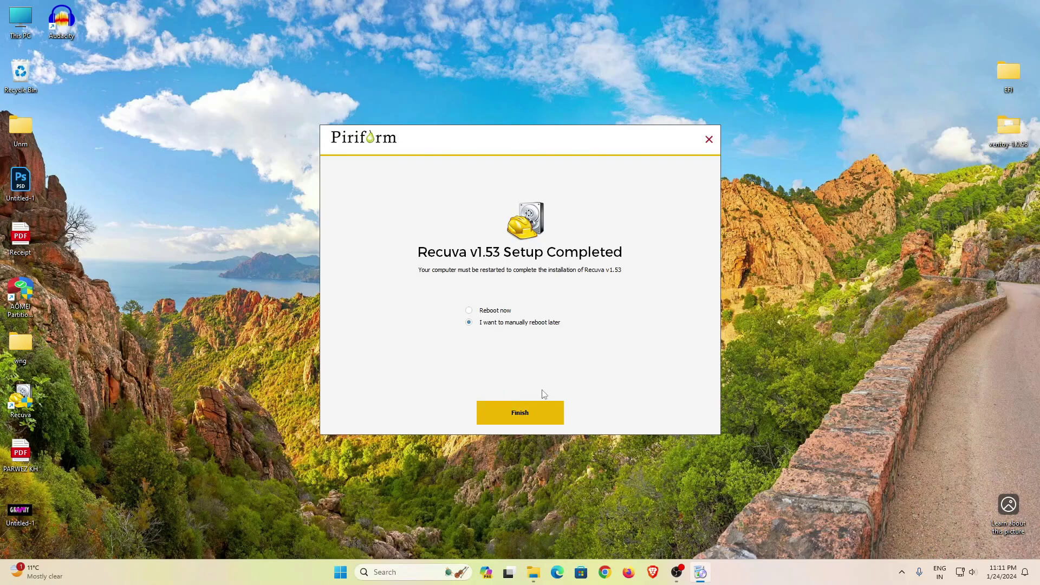
left_click(529, 412)
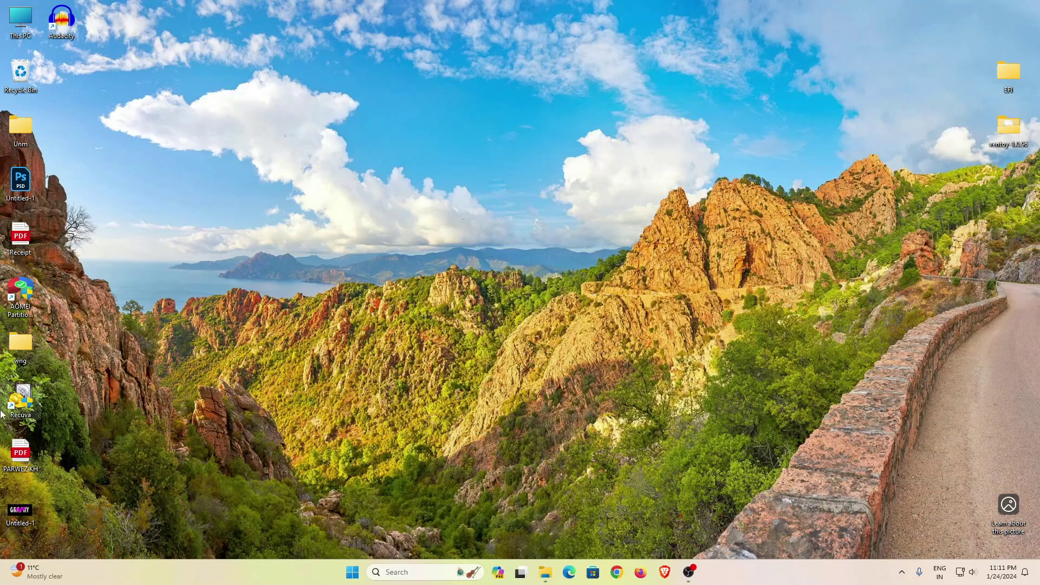
- Empty the Recycle Bin permanently from the desktop
left_click(22, 388)
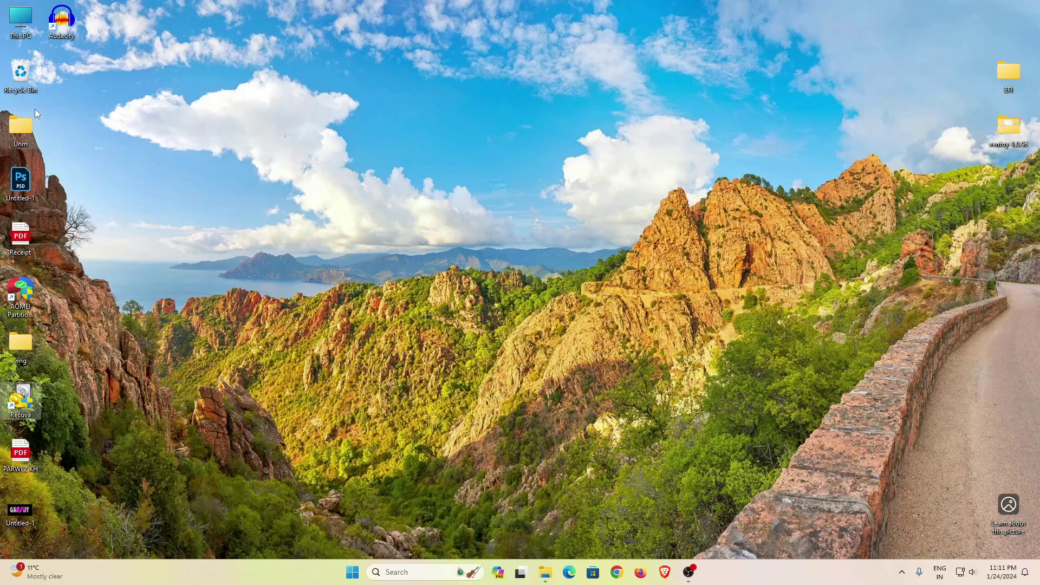
left_click(19, 79)
right_click(19, 79)
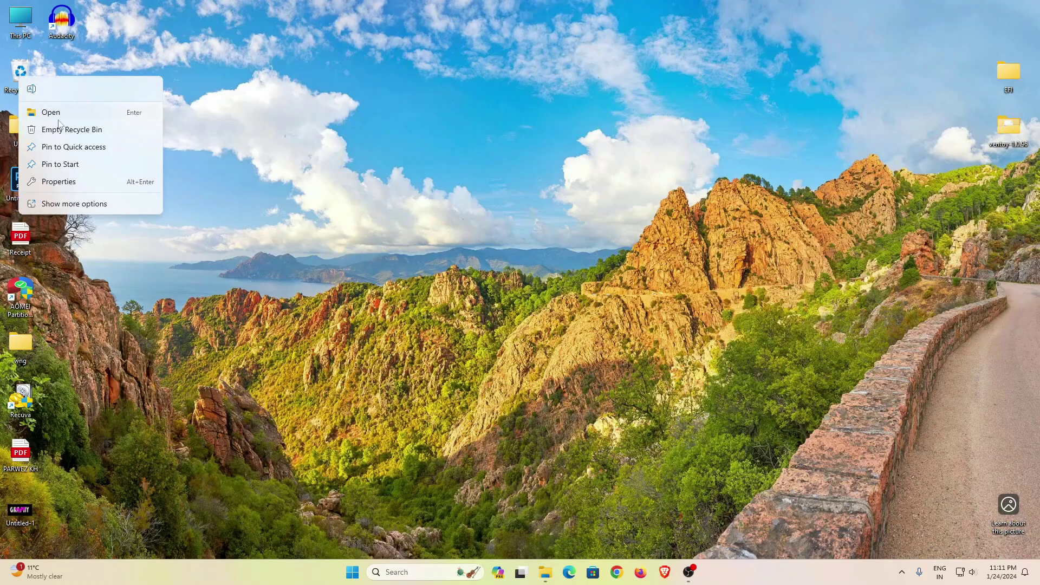
left_click(60, 128)
left_click(563, 293)
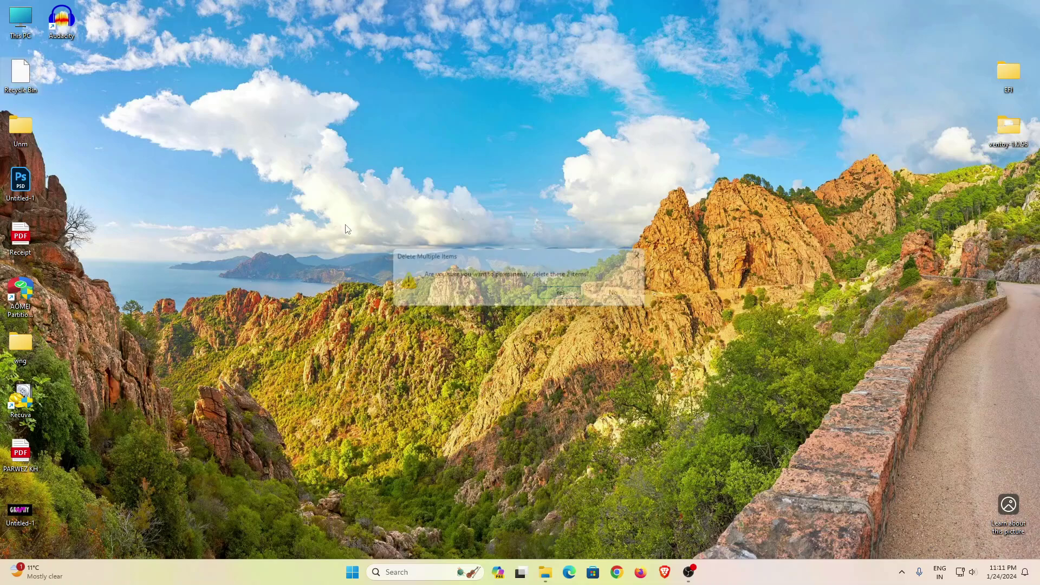
- Permanently delete all six images from USB Drive (E:) and check the contents of the Recycle Bin
double_click(20, 19)
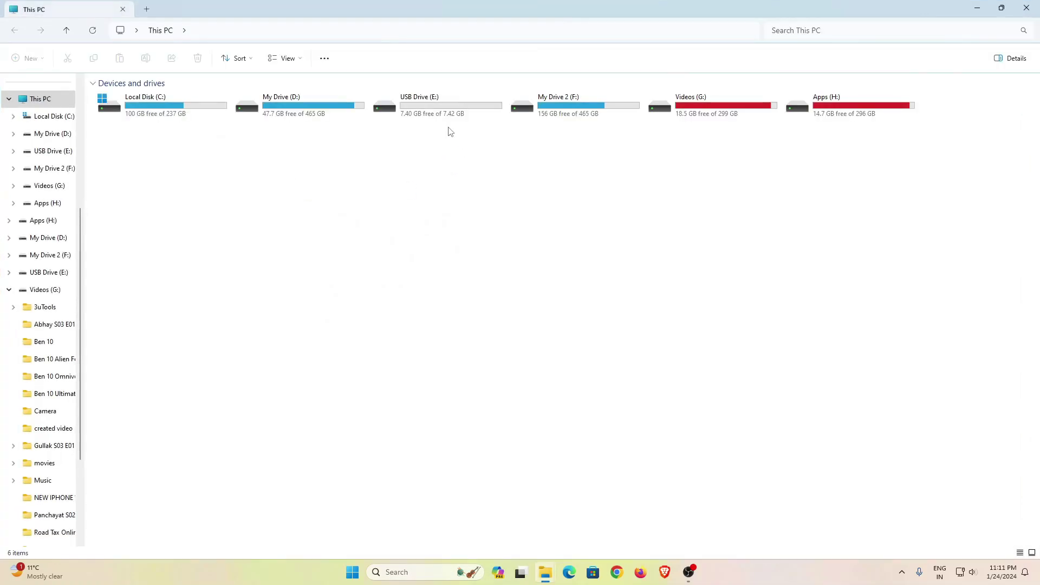
double_click(441, 109)
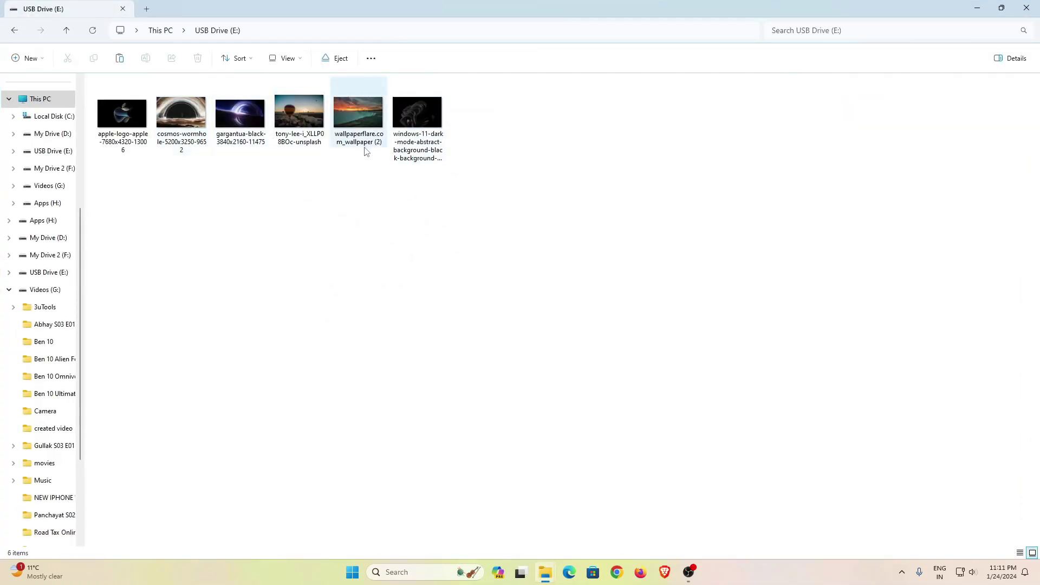
left_click_drag(470, 122, 184, 84)
left_click(196, 61)
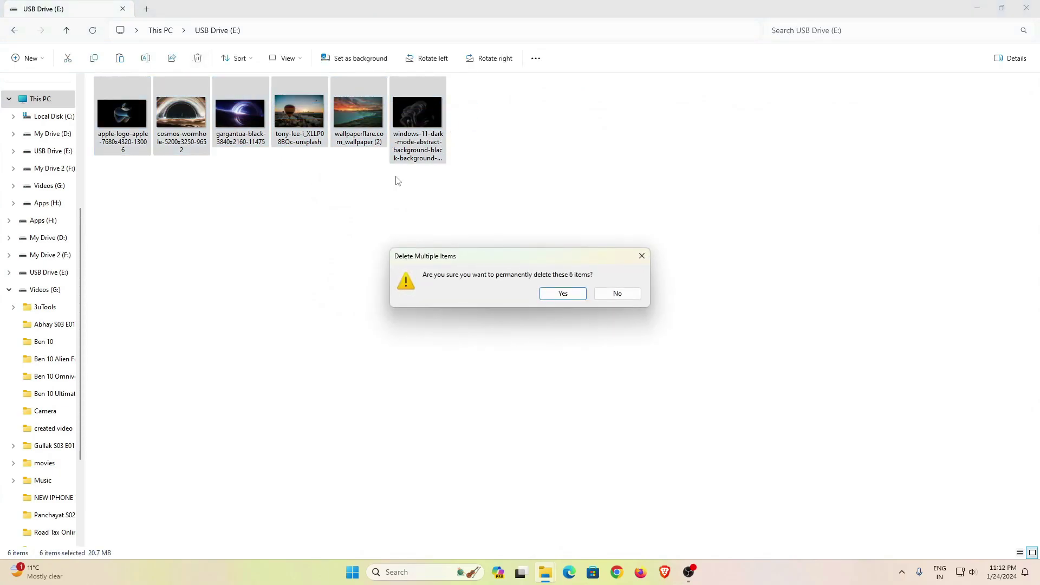
left_click(563, 296)
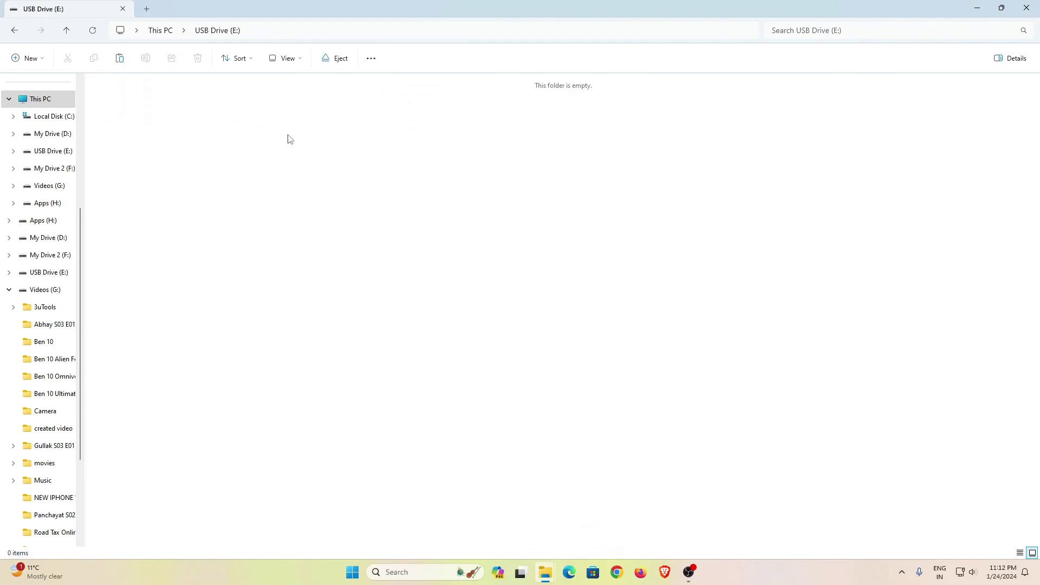
left_click(1027, 7)
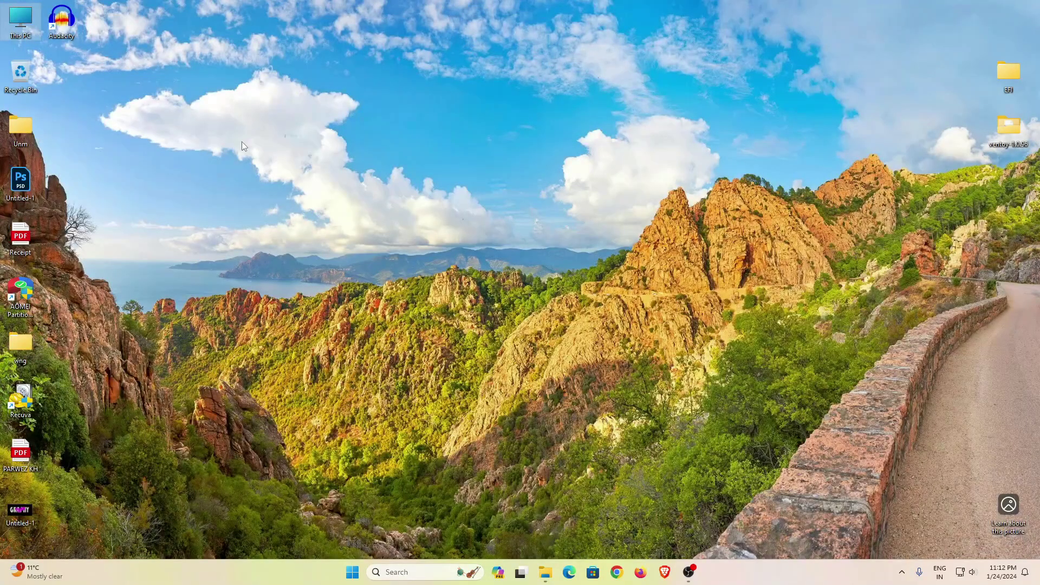
double_click(20, 75)
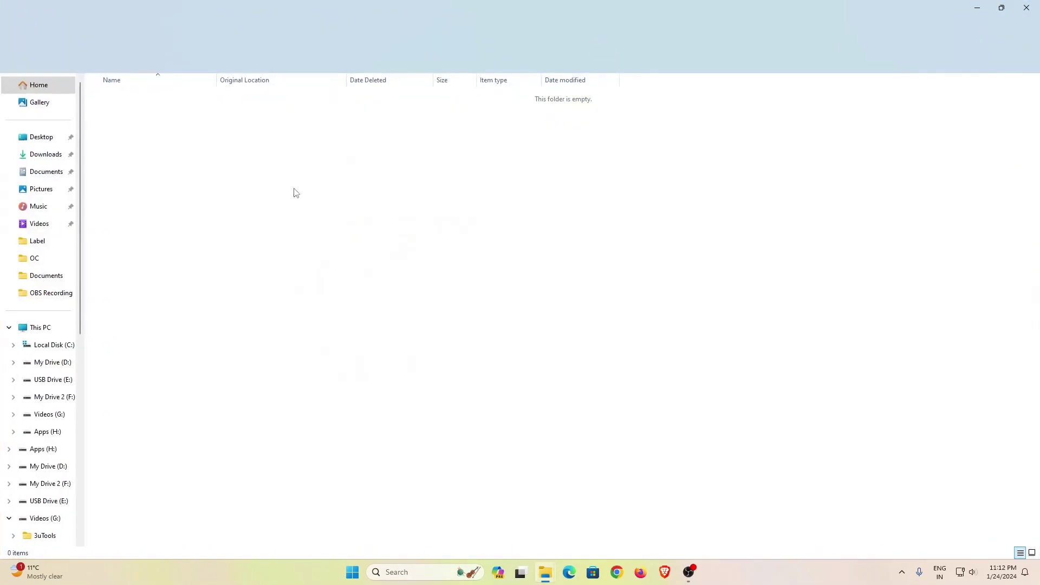
left_click(1033, 9)
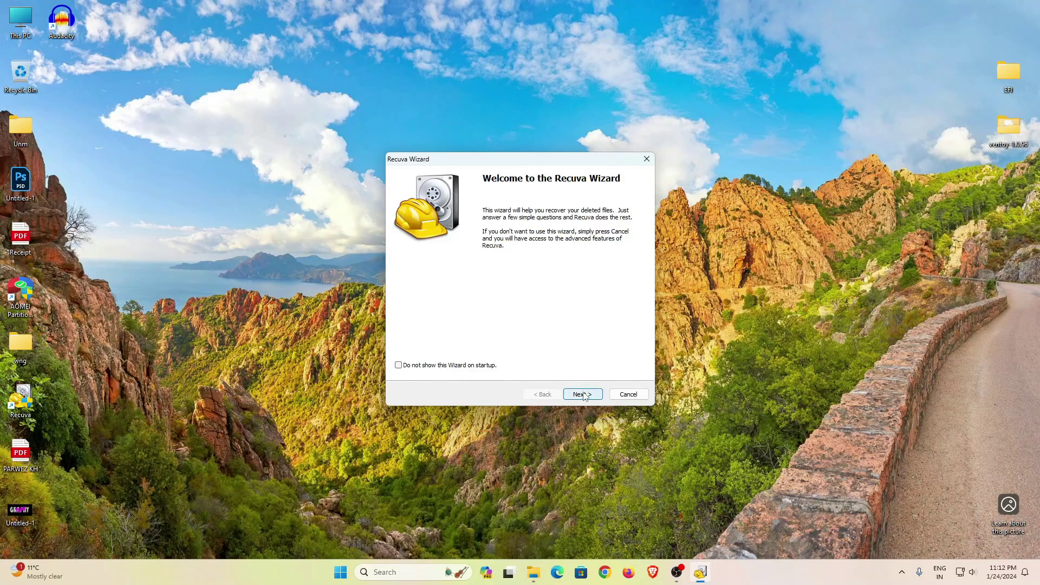
- Begin the Recuva Wizard and choose All Files as the file type to recover
left_click(583, 395)
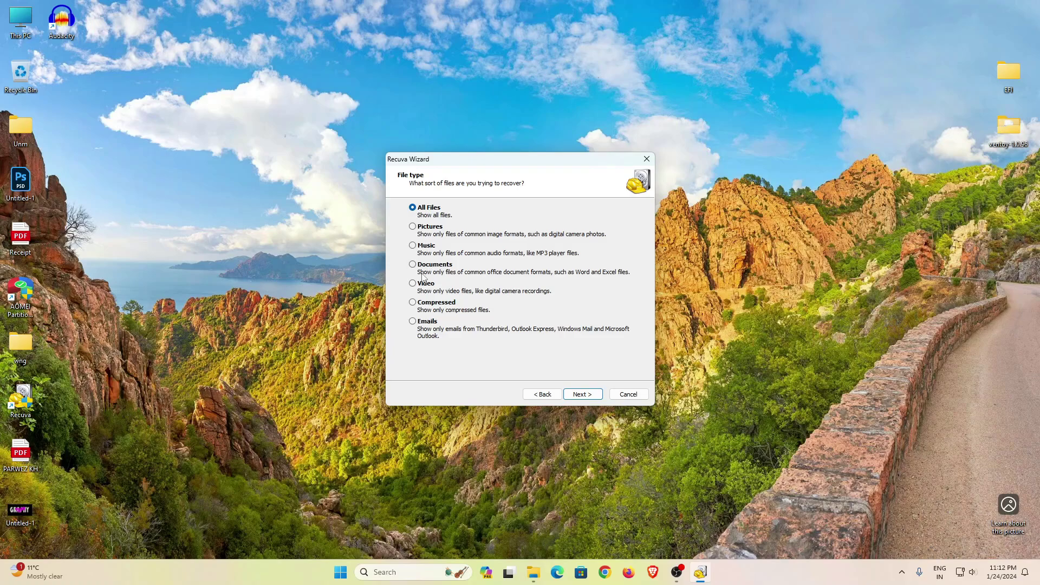
left_click(423, 233)
left_click(422, 213)
left_click(580, 394)
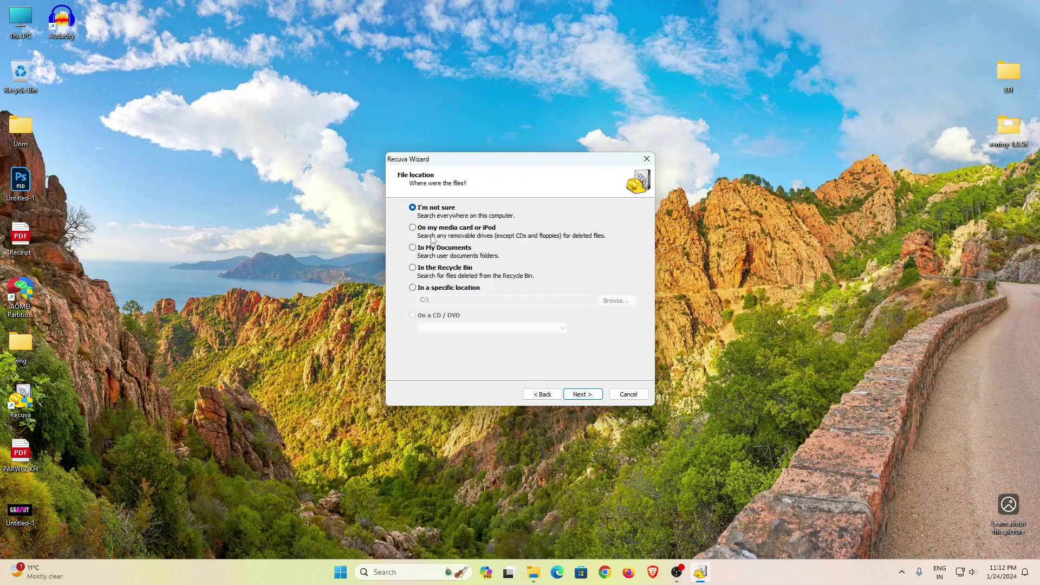
- Set the search to the specific location USB Drive (E:) and start the scan for deleted files
left_click(413, 289)
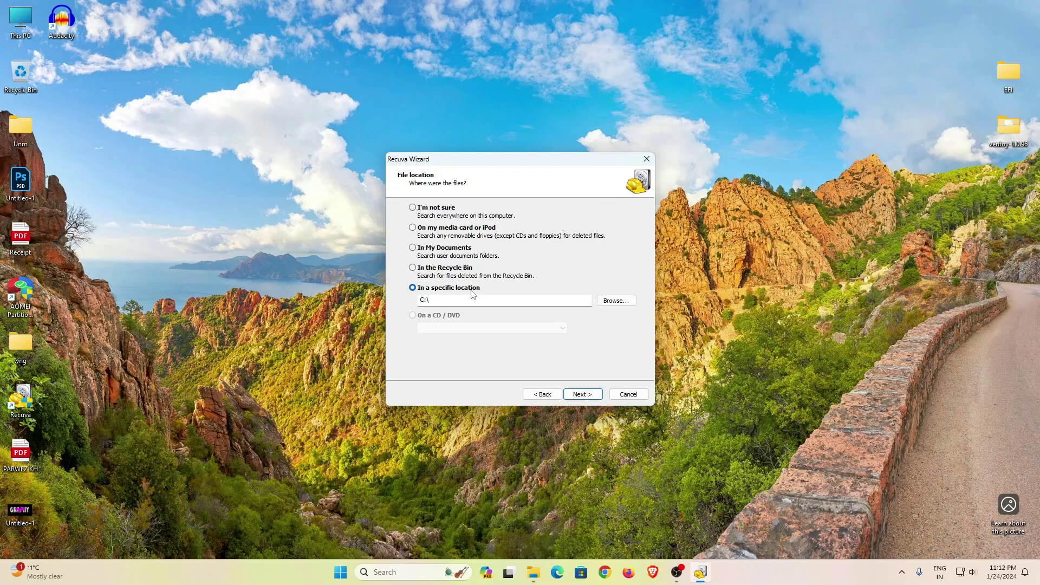
left_click(617, 300)
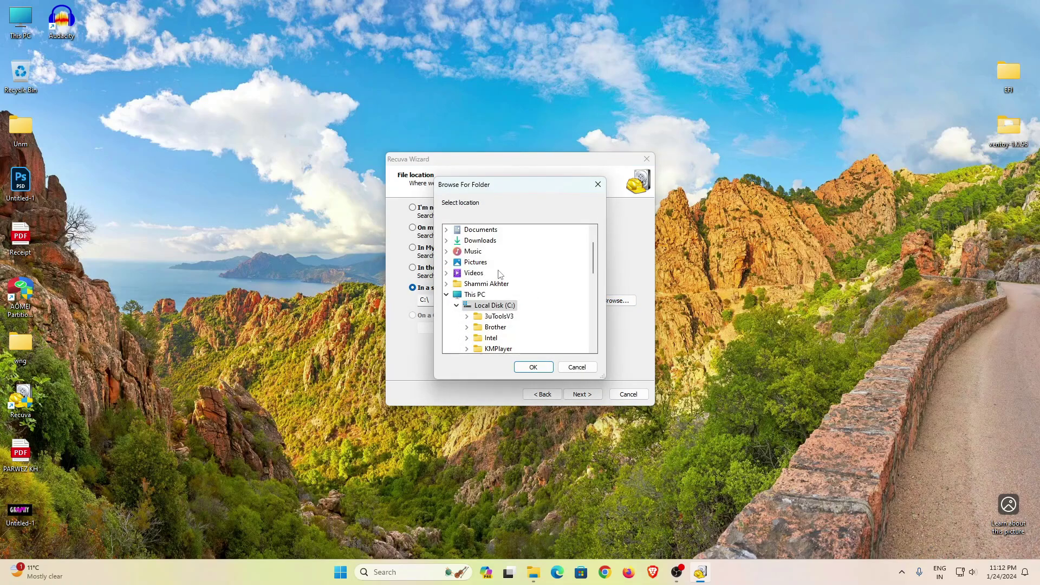
scroll(499, 274, "down", 6)
left_click(483, 295)
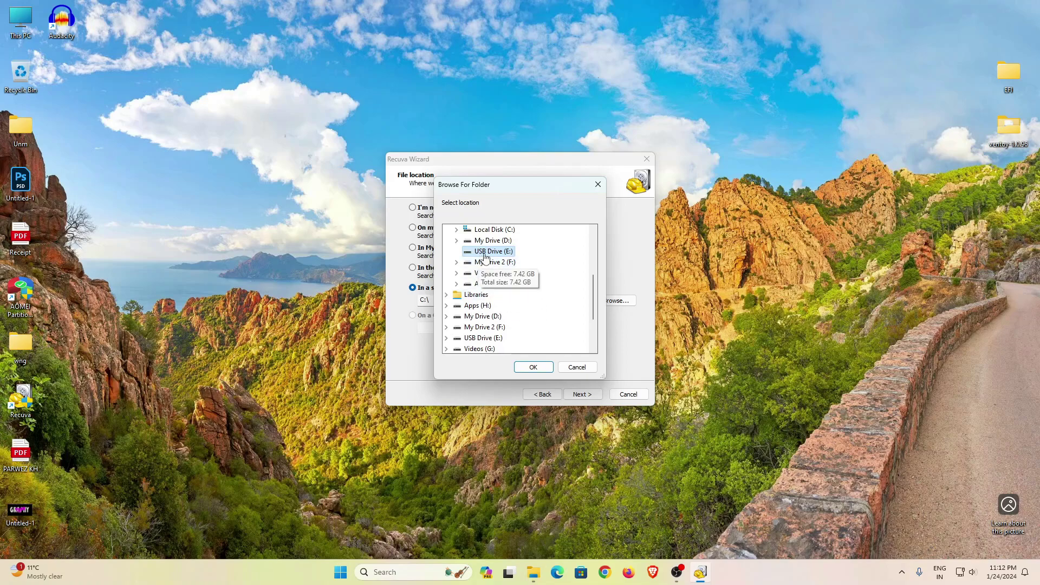
left_click(533, 368)
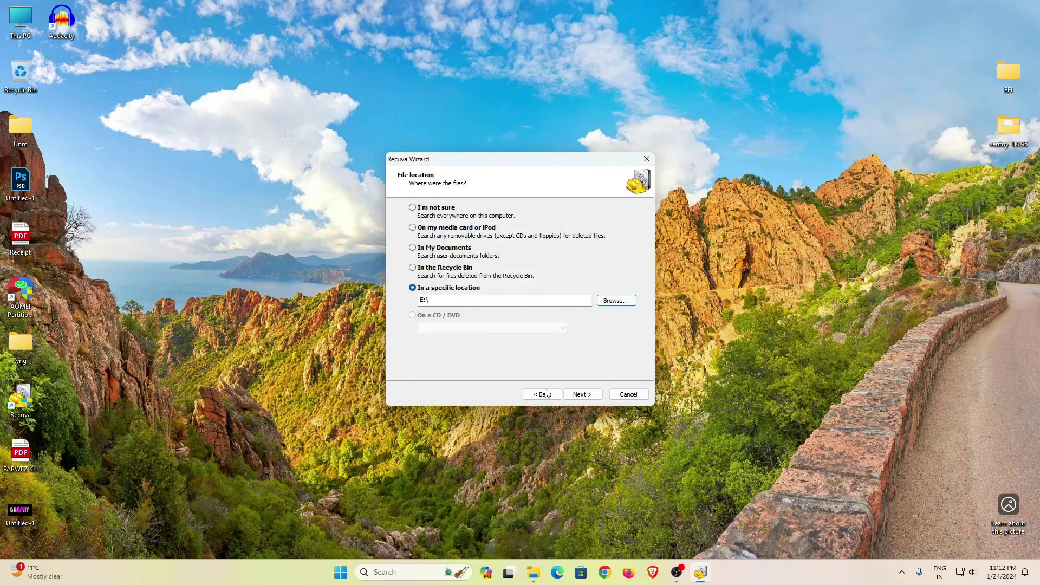
left_click(581, 393)
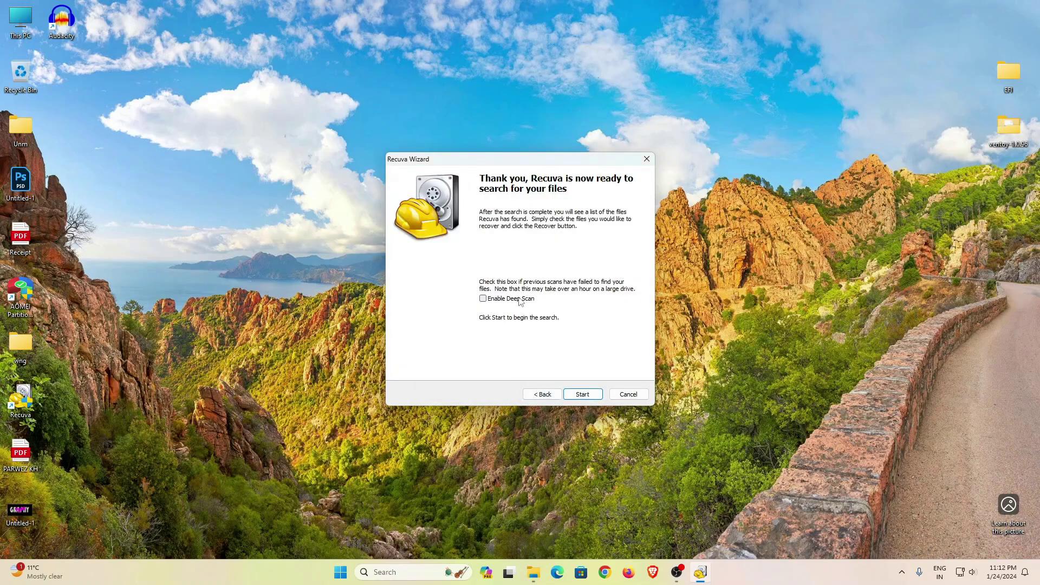
left_click(582, 394)
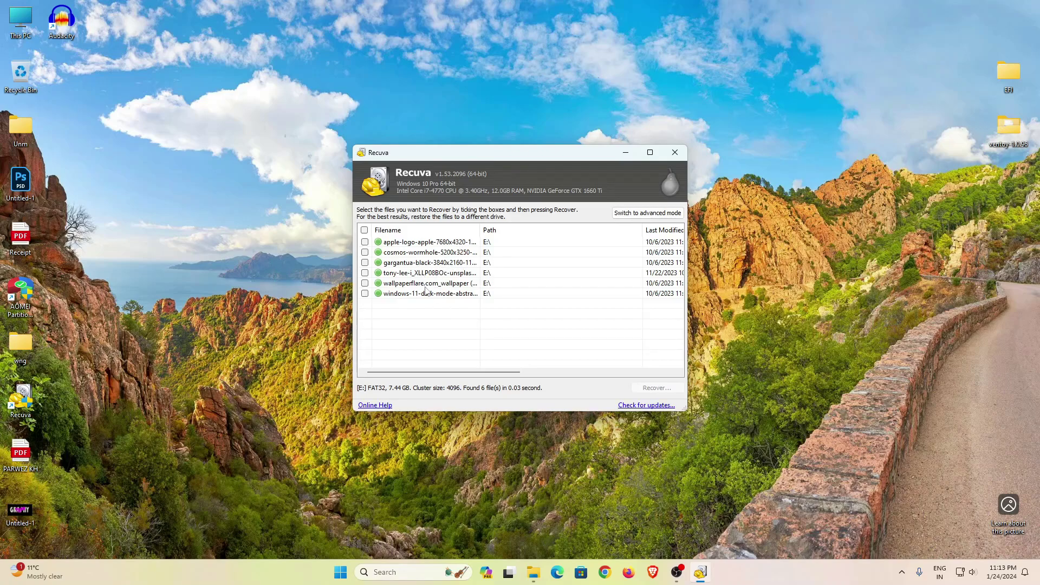
- Recover all the found files into a new folder on the Desktop, keeping the default folder name
left_click(364, 231)
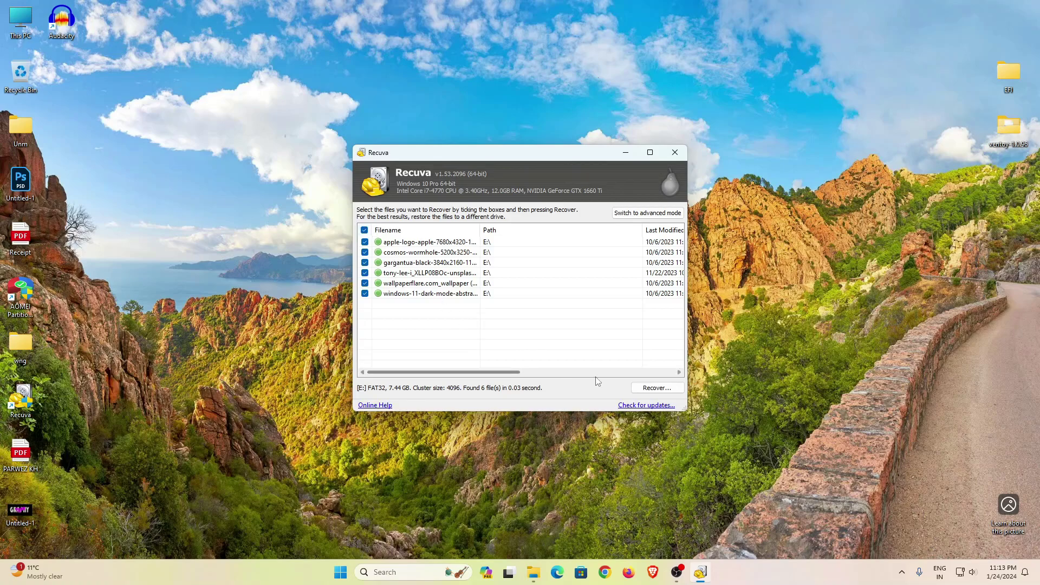
left_click(656, 388)
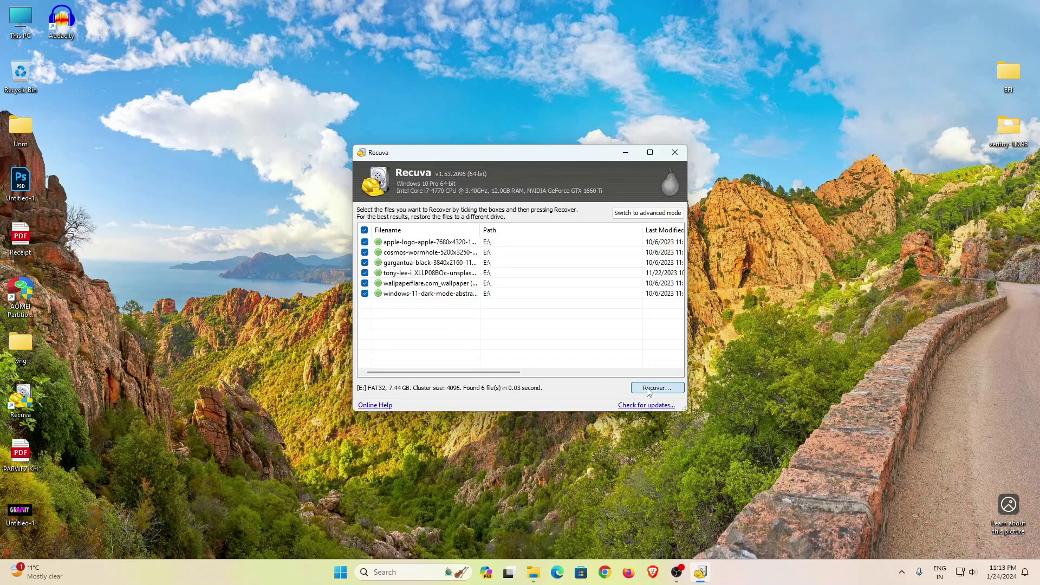
scroll(478, 285, "up", 2)
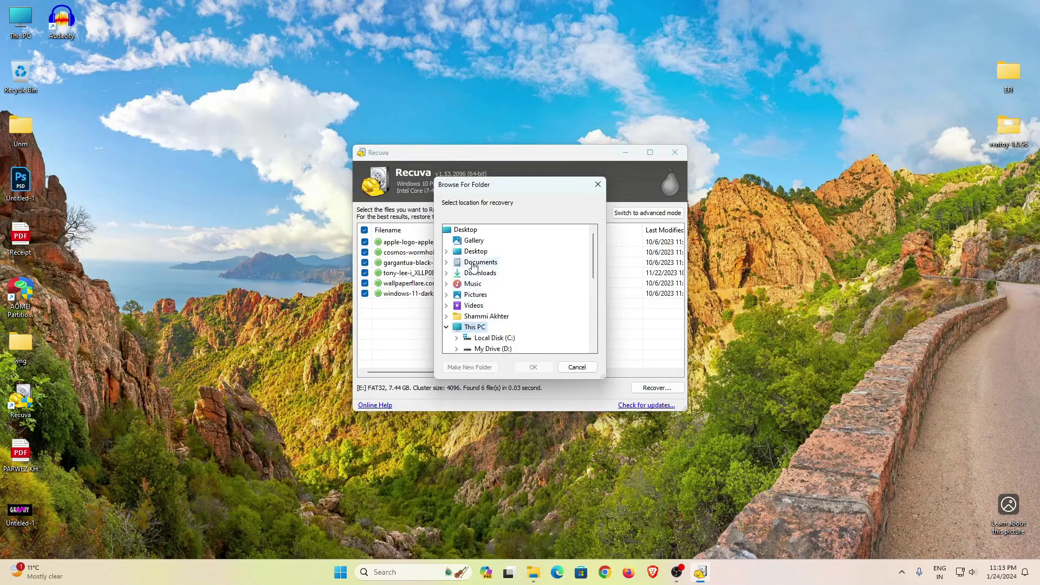
left_click(469, 232)
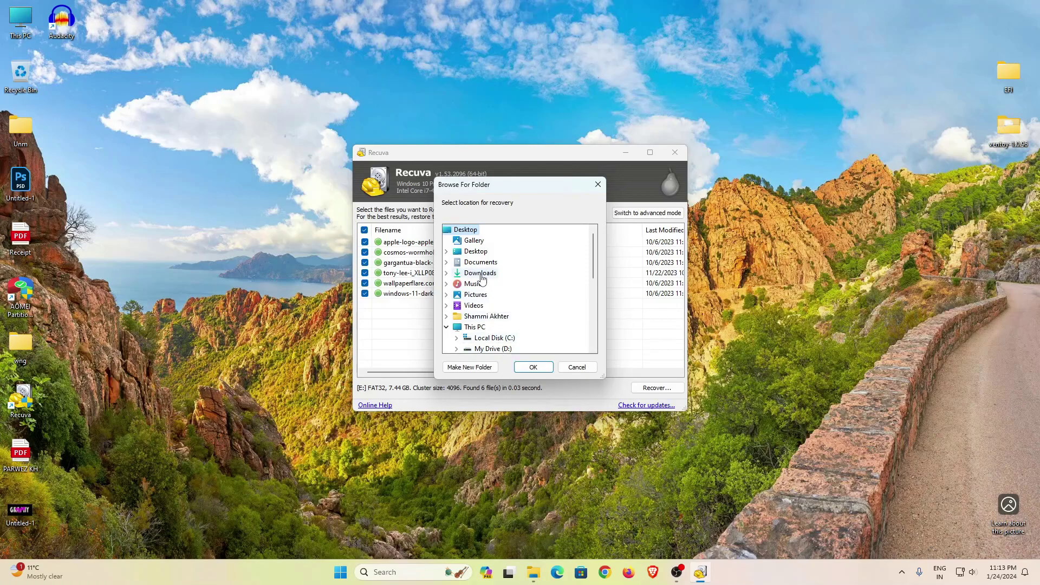
left_click(469, 367)
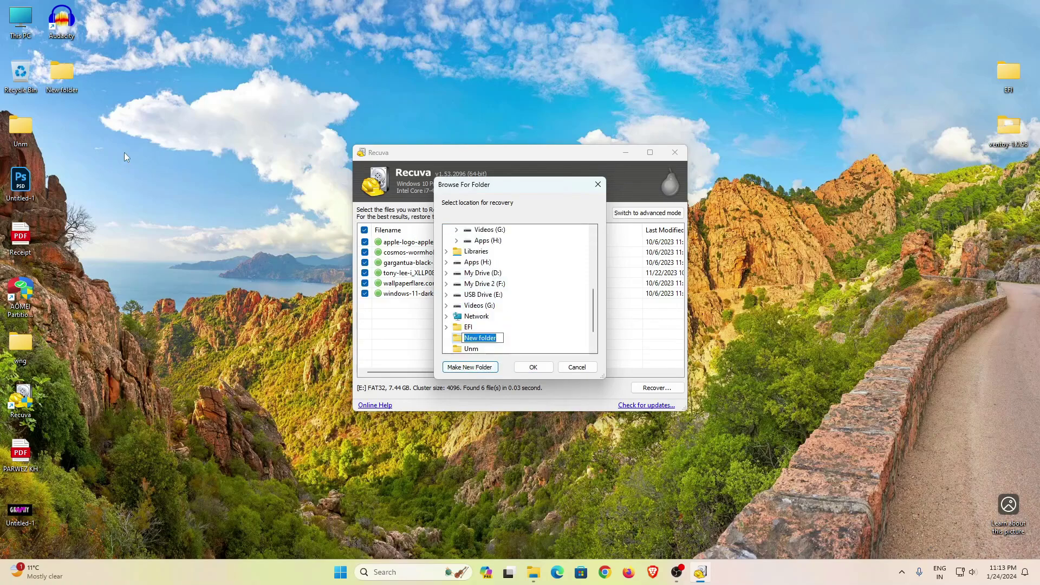
left_click(532, 368)
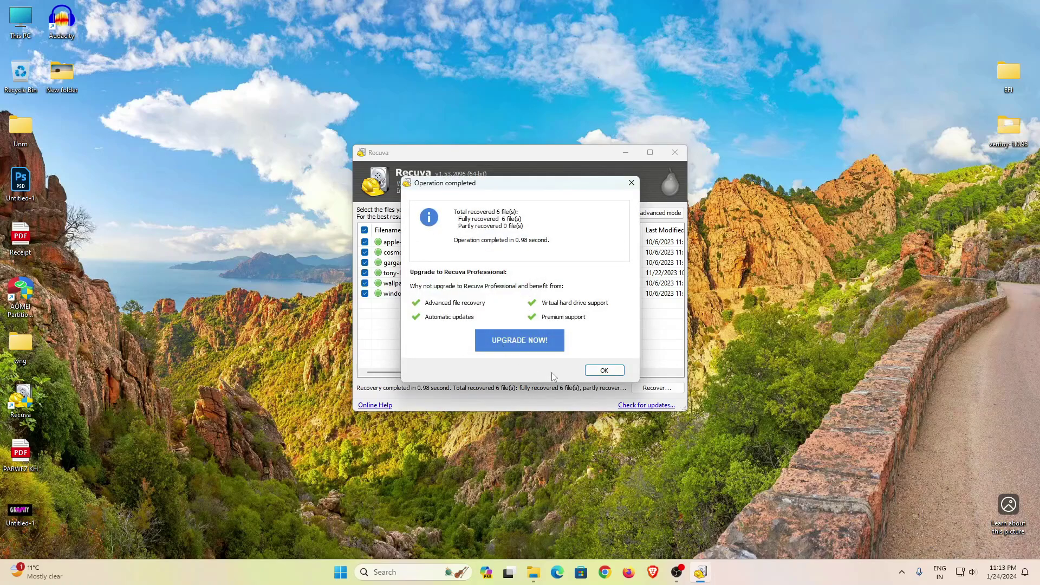
left_click(592, 374)
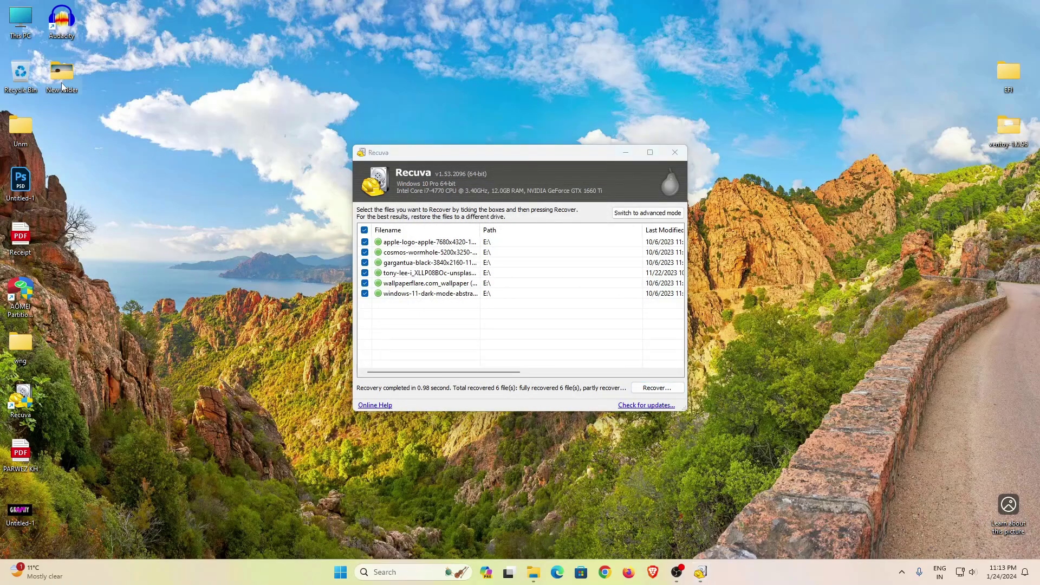
- Open New folder on the desktop and cut all six recovered images
double_click(62, 84)
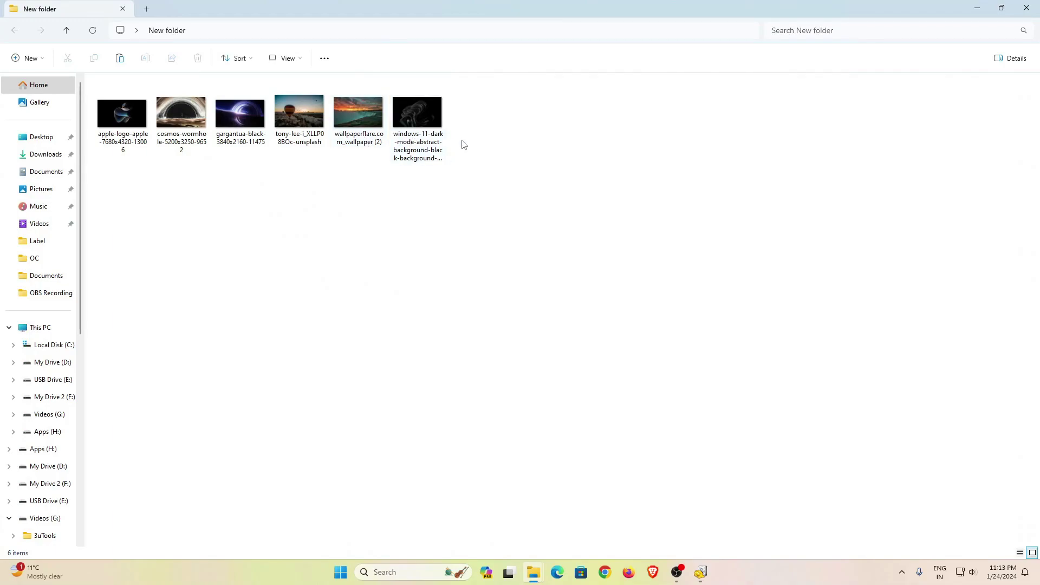
left_click_drag(481, 129, 133, 99)
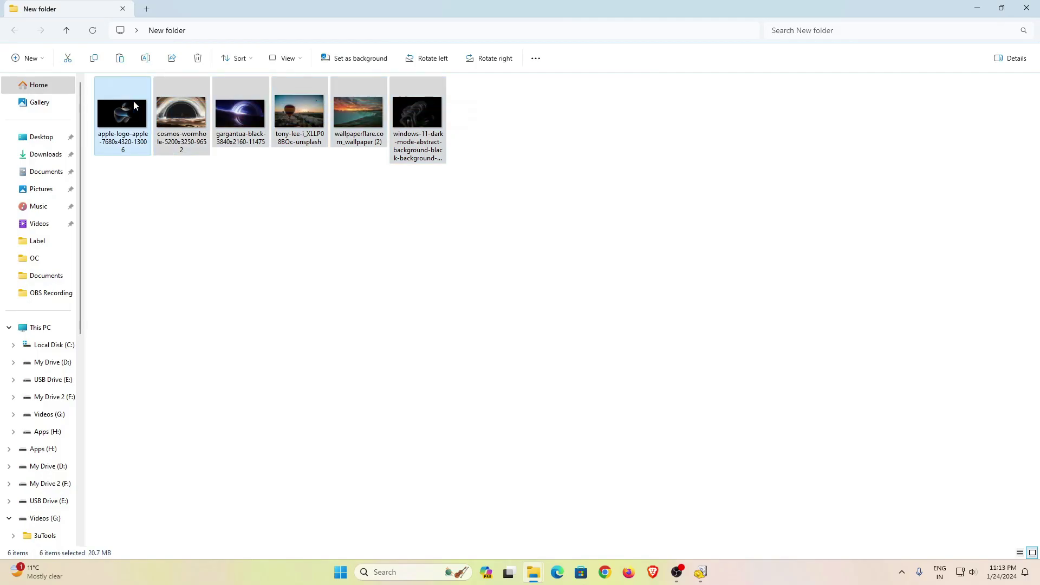
right_click(133, 99)
left_click(184, 168)
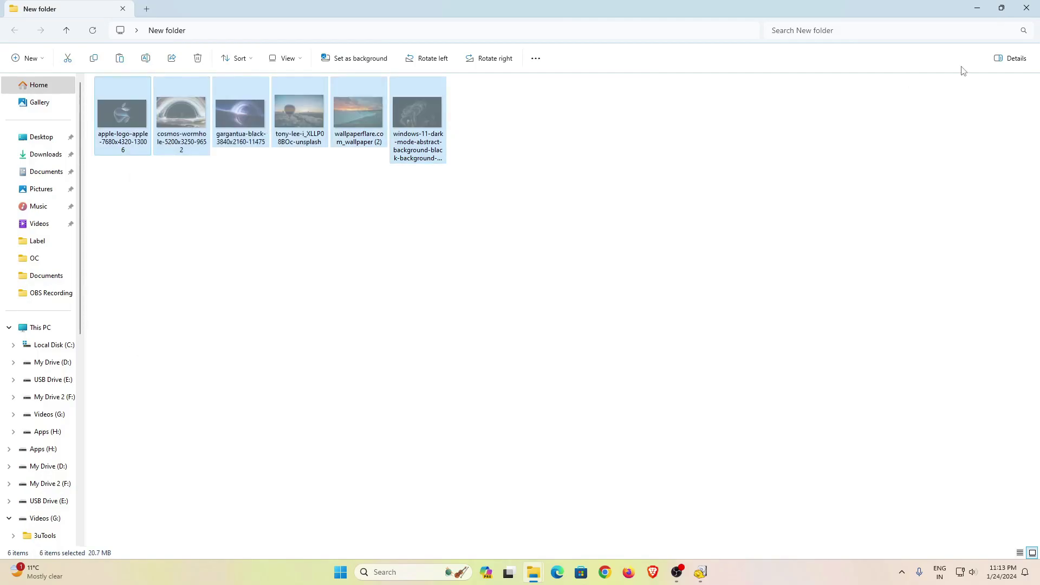
- Move the six cut images into USB Drive (E:), then close File Explorer and Recuva
left_click(1026, 9)
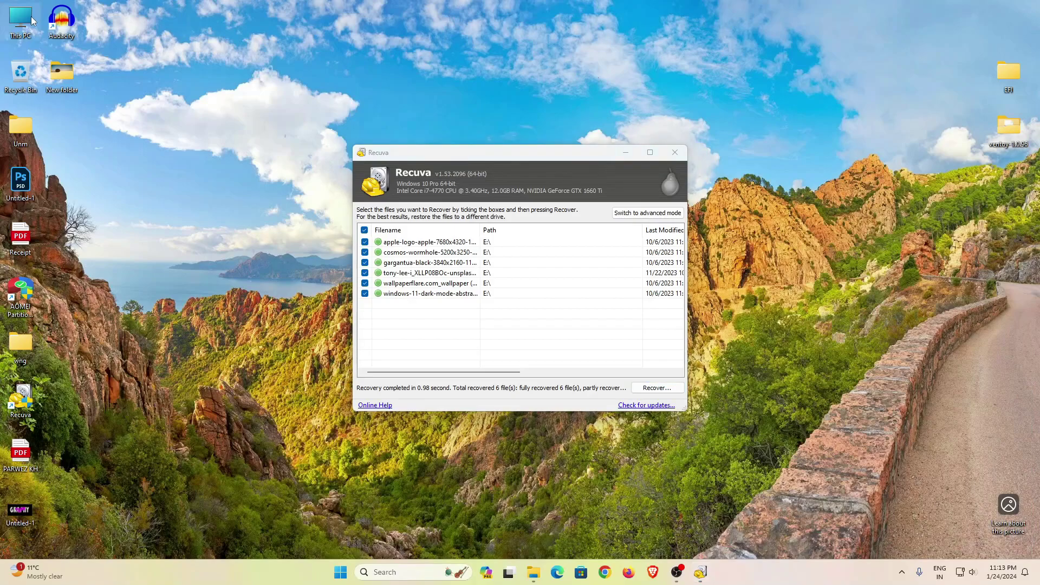
double_click(33, 20)
double_click(433, 106)
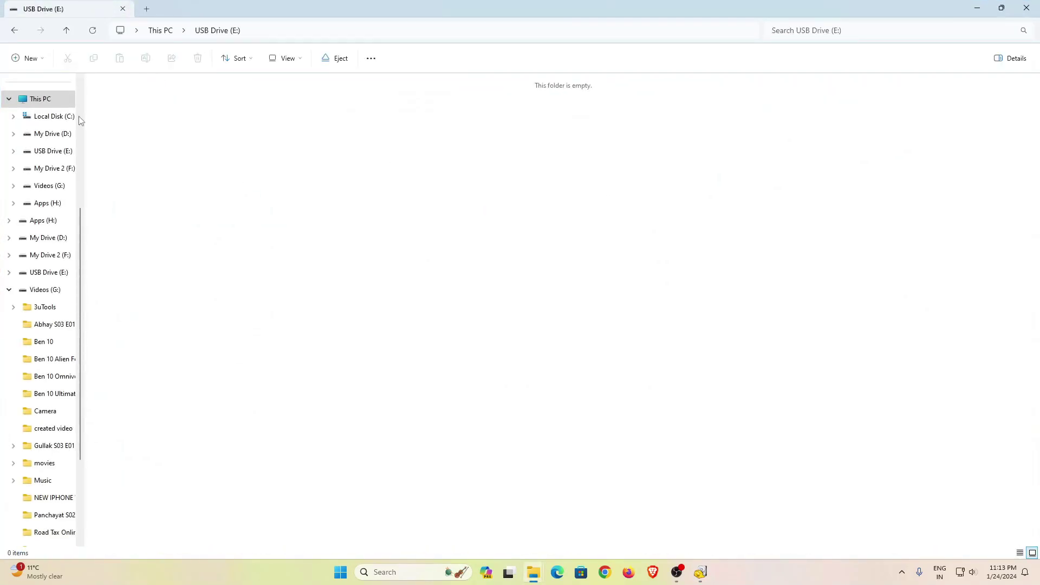
right_click(416, 220)
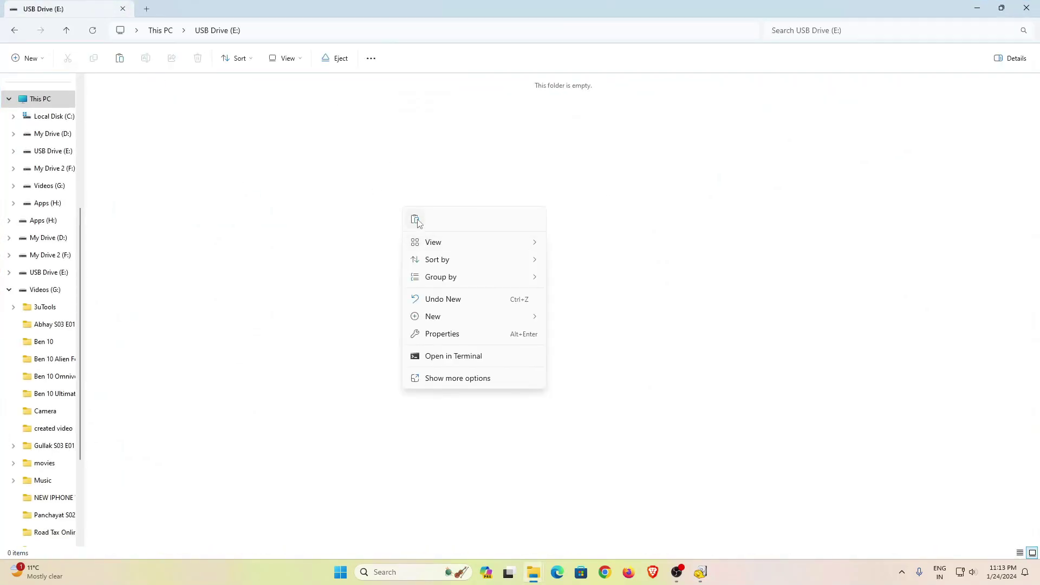
left_click(418, 223)
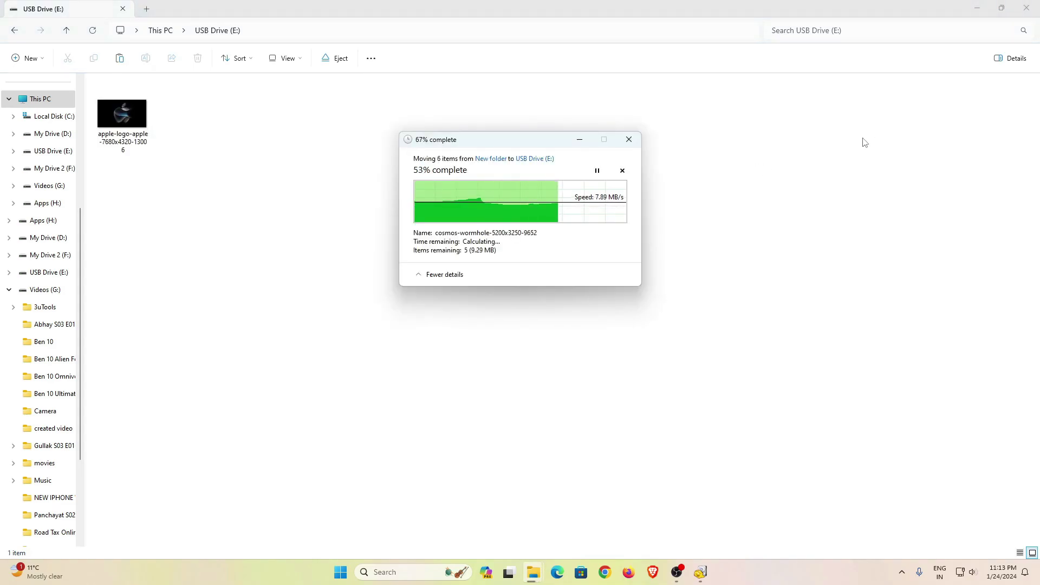
left_click(1034, 5)
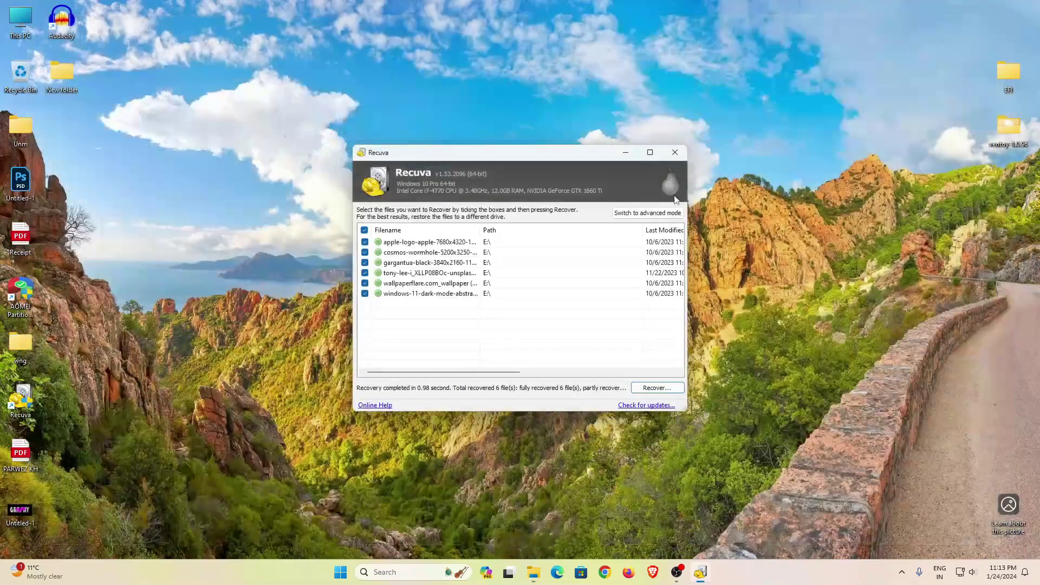
left_click(674, 153)
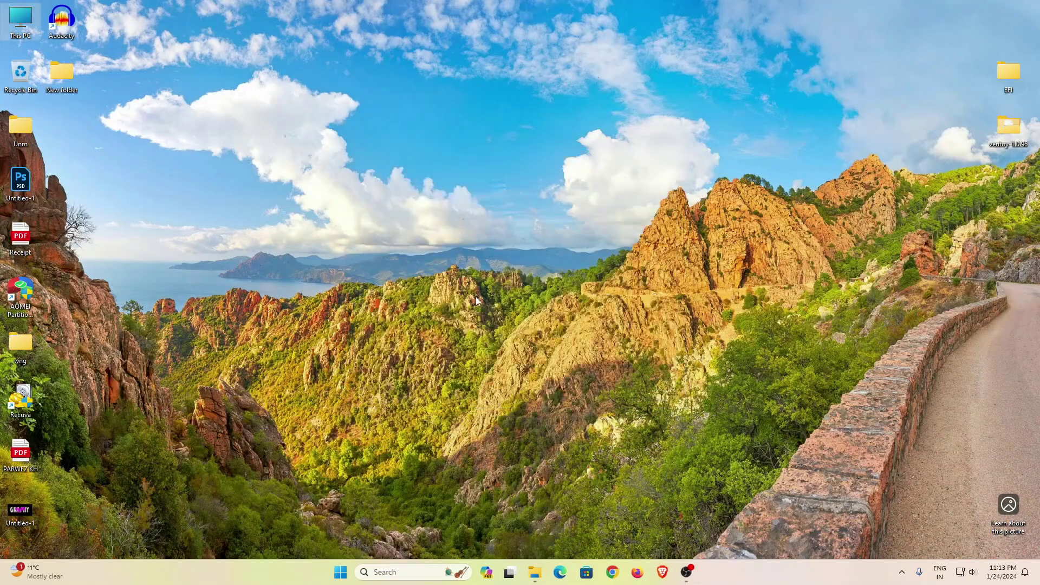
- Quick format USB Drive (E:) as FAT32 with 4096-byte allocation units, and open the drive to check its contents
key("super+e")
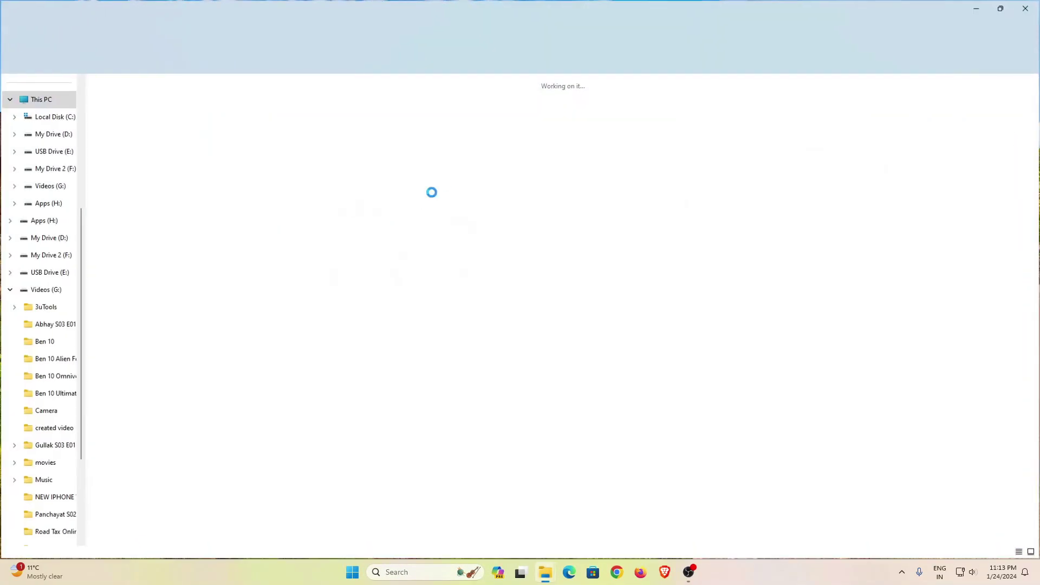
left_click(434, 106)
right_click(434, 106)
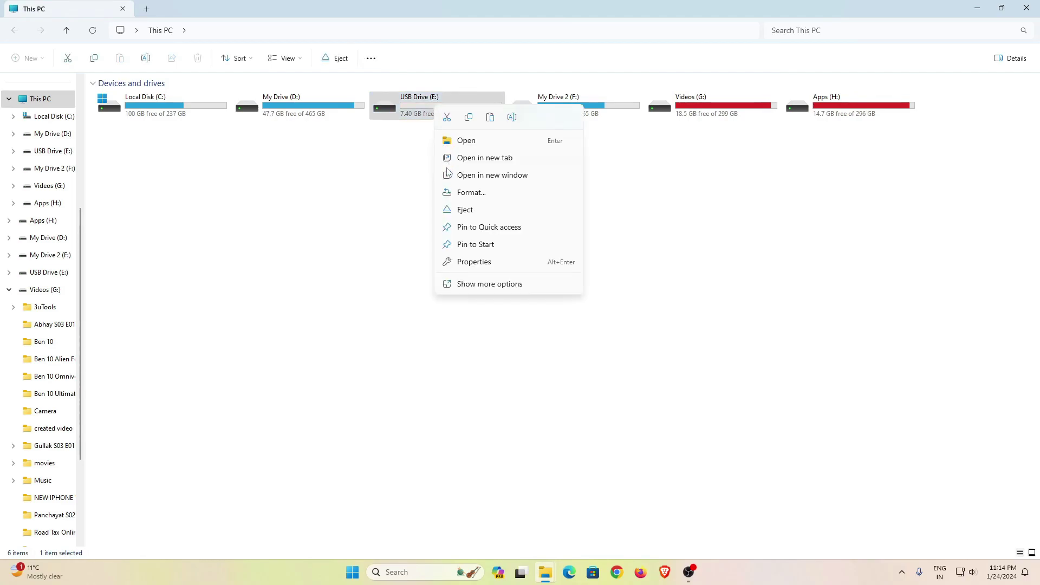
left_click(467, 193)
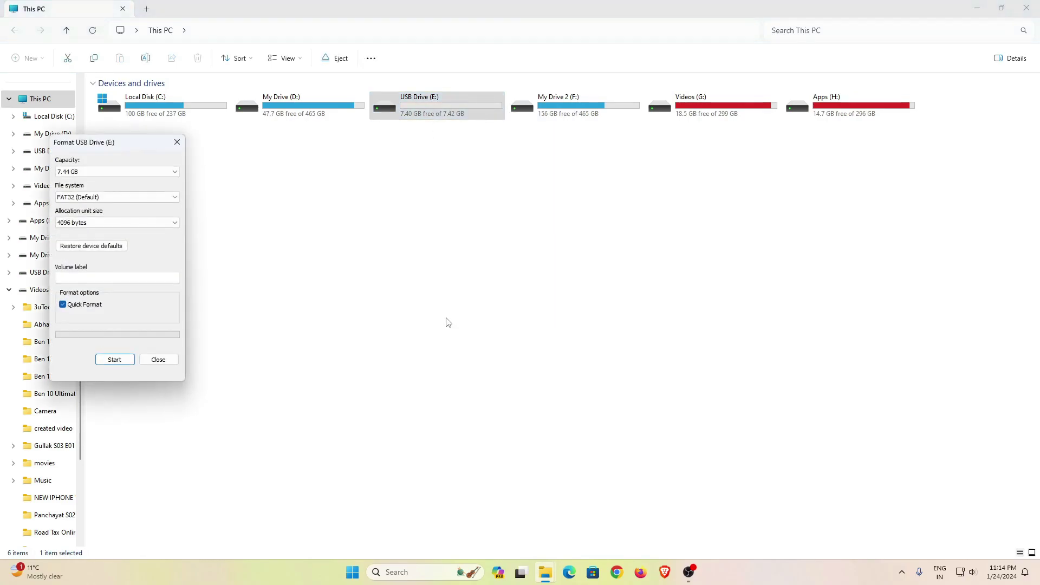
left_click(114, 360)
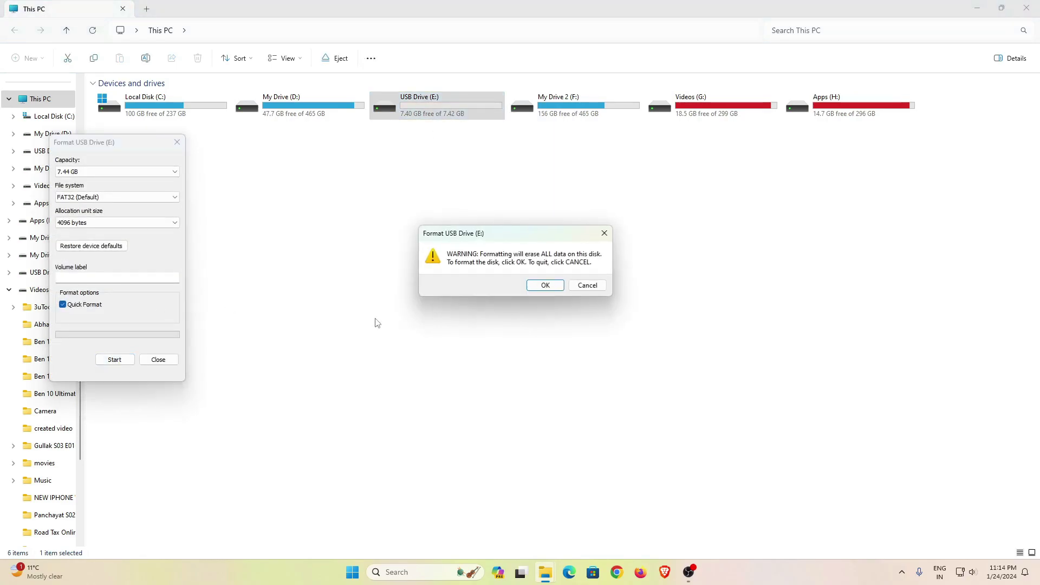
left_click(542, 288)
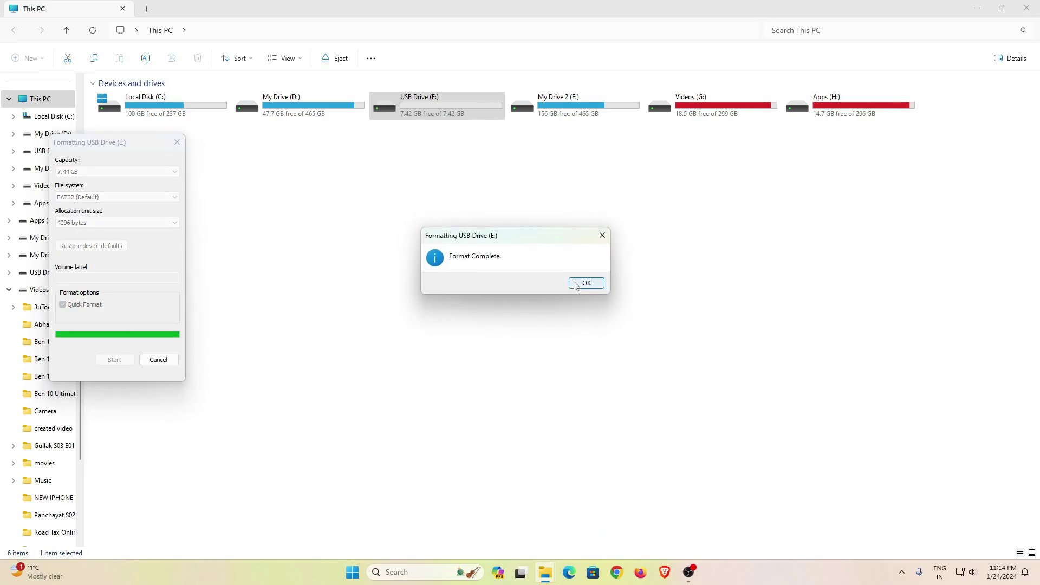
left_click(575, 286)
left_click(158, 359)
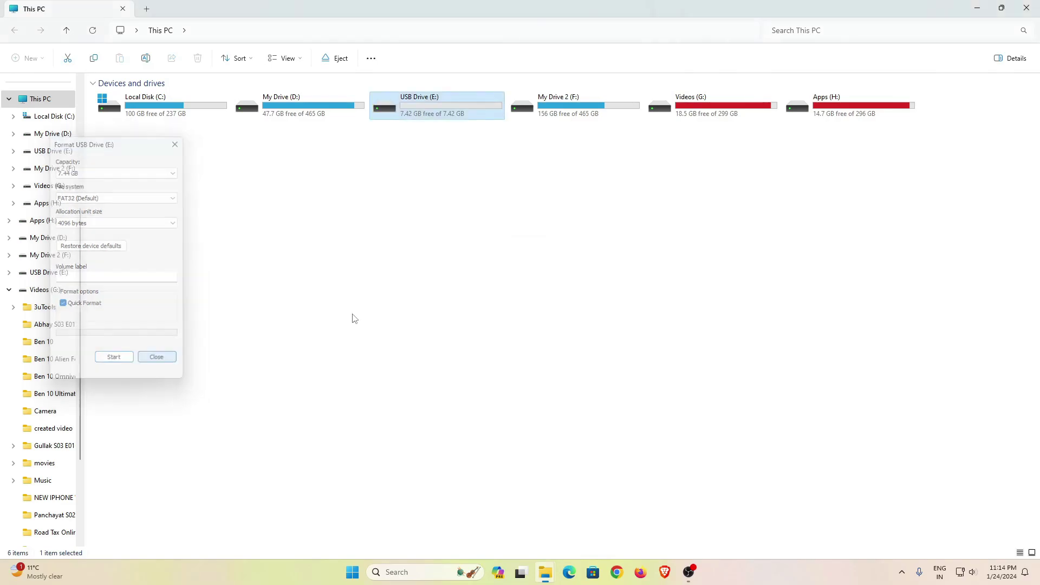
double_click(447, 103)
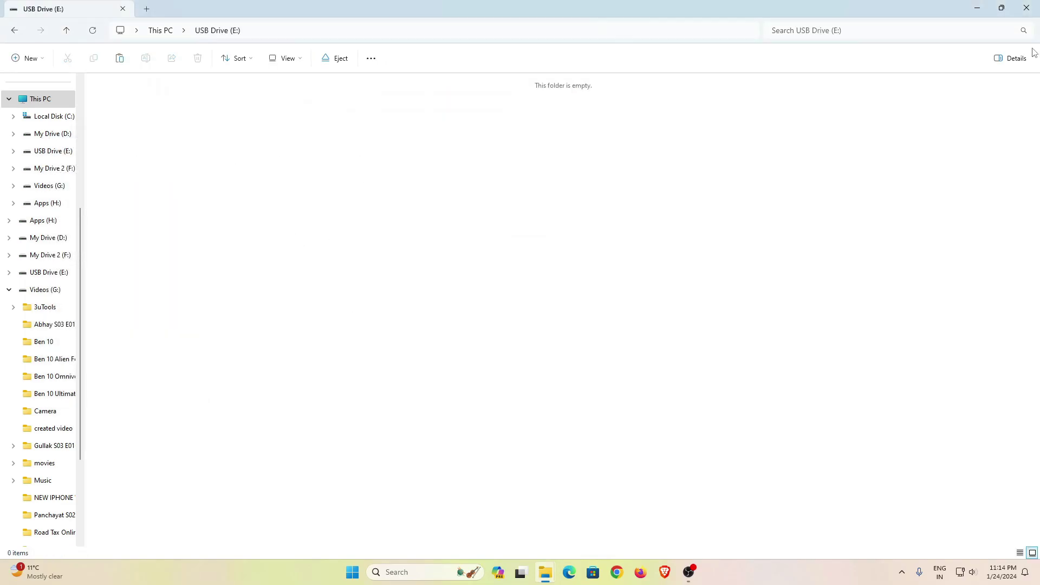
left_click(1026, 8)
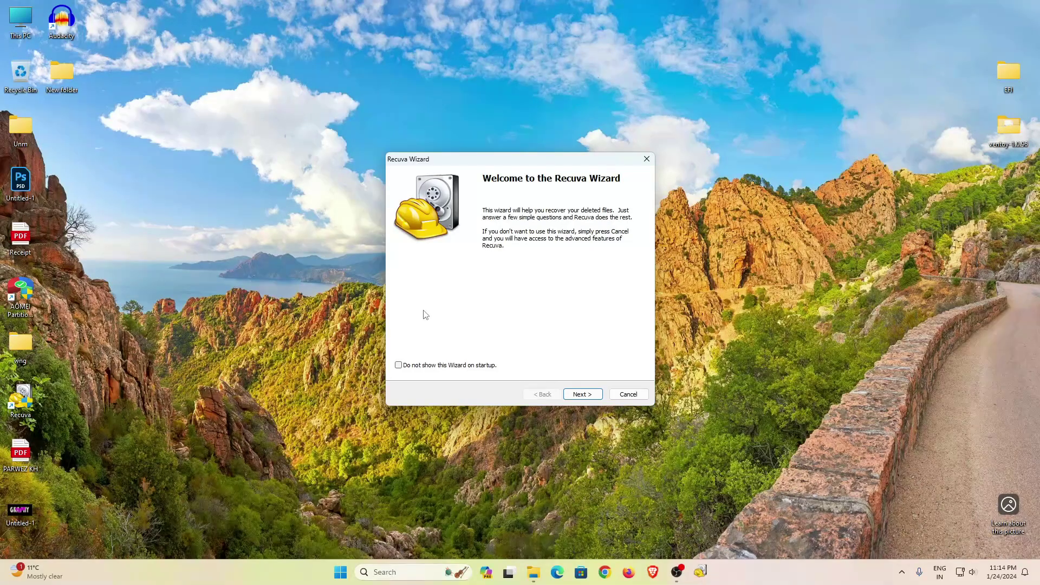
- Use the Recuva Wizard to scan the specific location E:\ for All Files with Deep Scan enabled
left_click(582, 394)
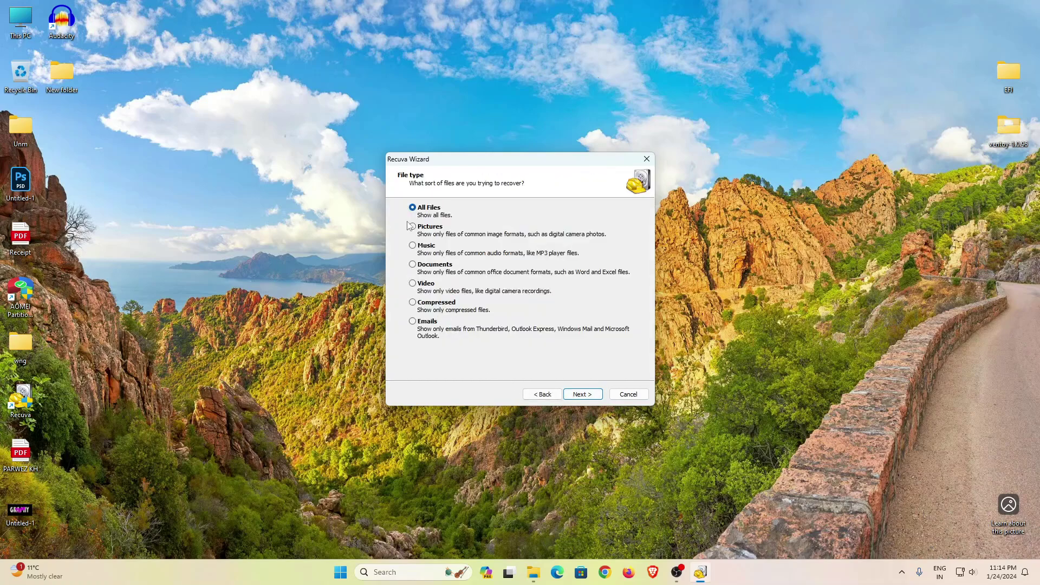
left_click(577, 395)
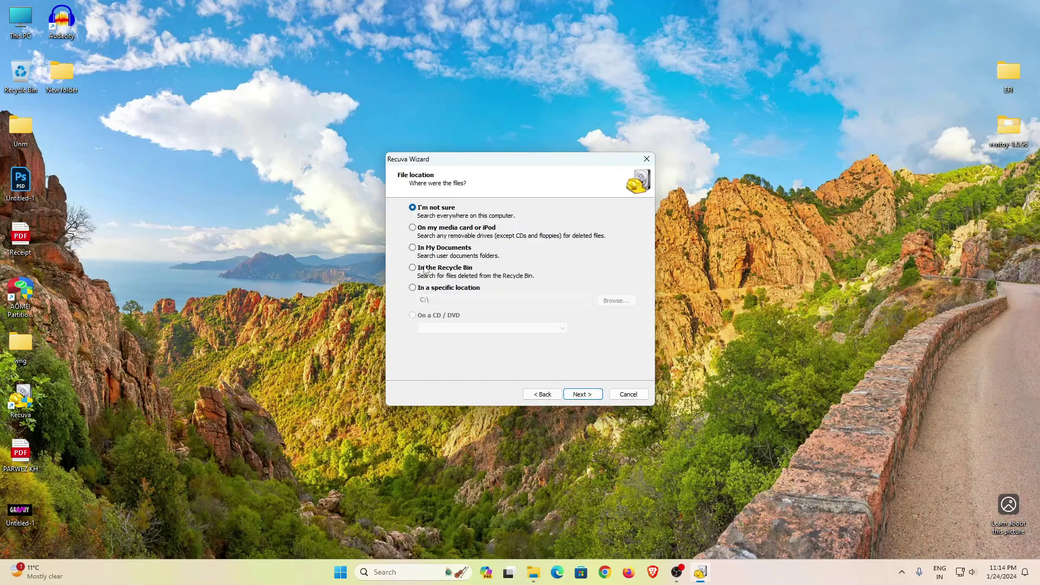
left_click(413, 288)
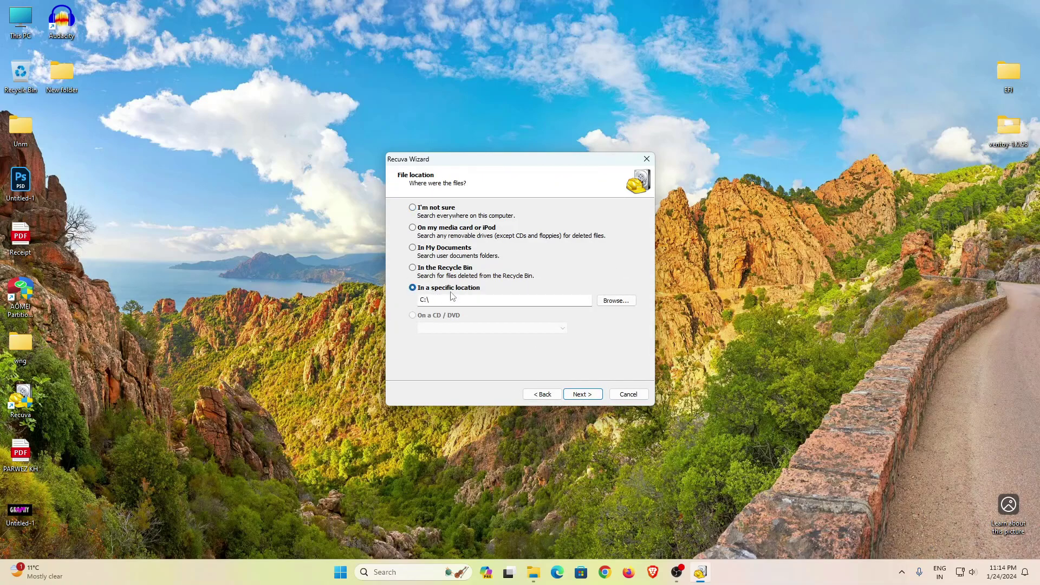
left_click(616, 301)
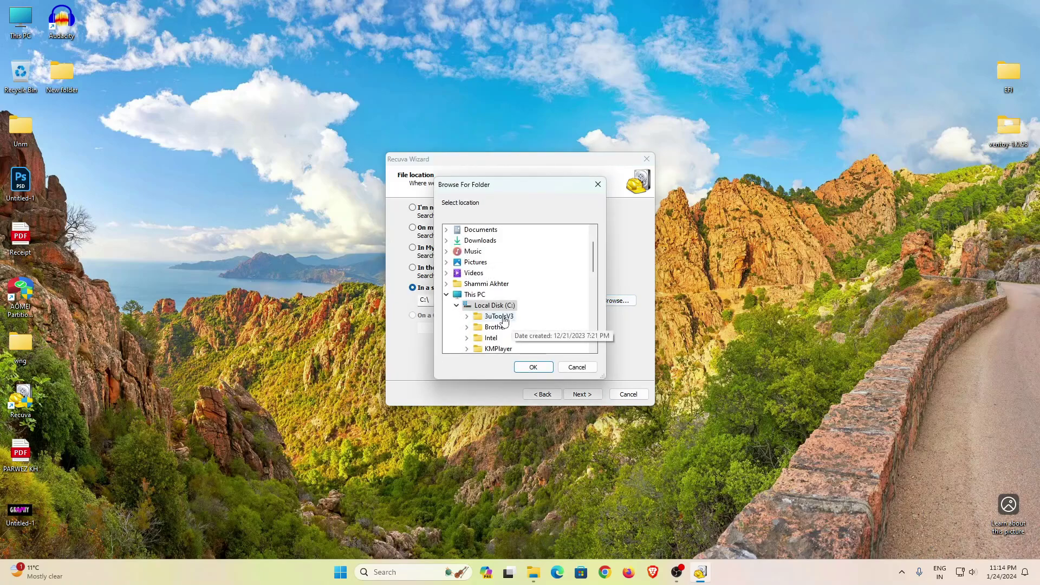
scroll(511, 320, "down", 6)
left_click(495, 306)
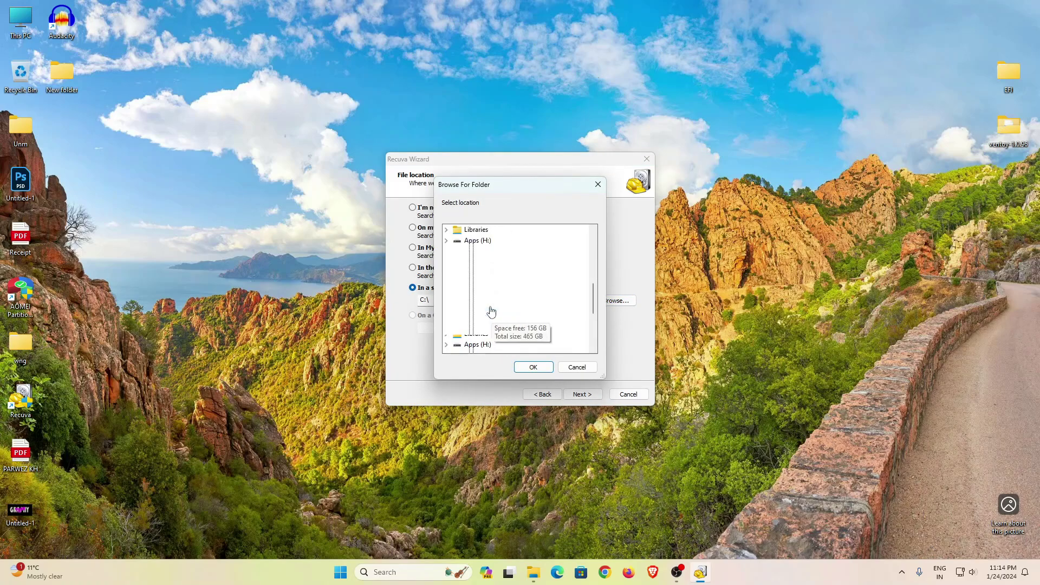
left_click(485, 284)
left_click(519, 368)
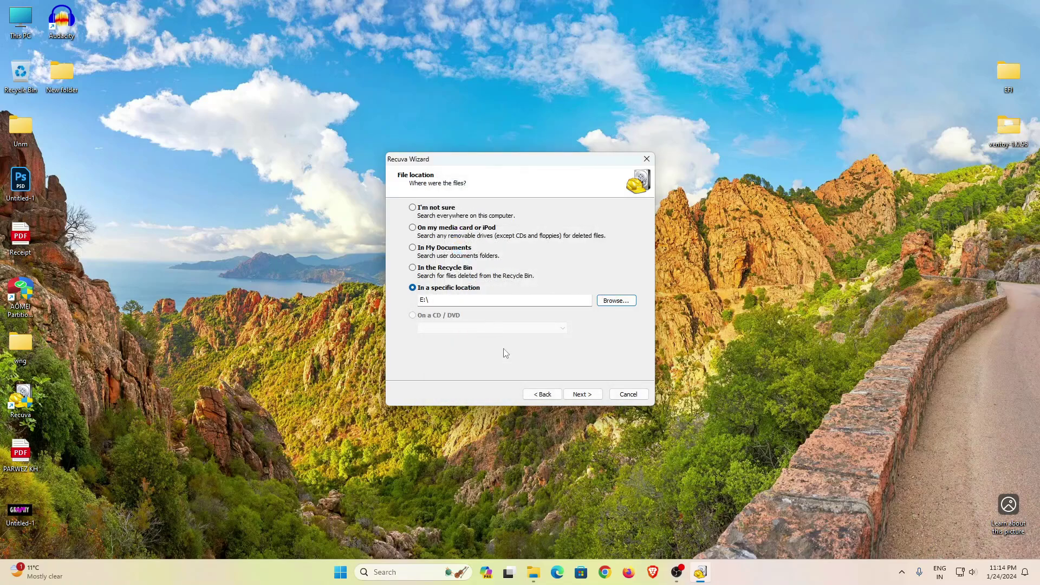
left_click(572, 396)
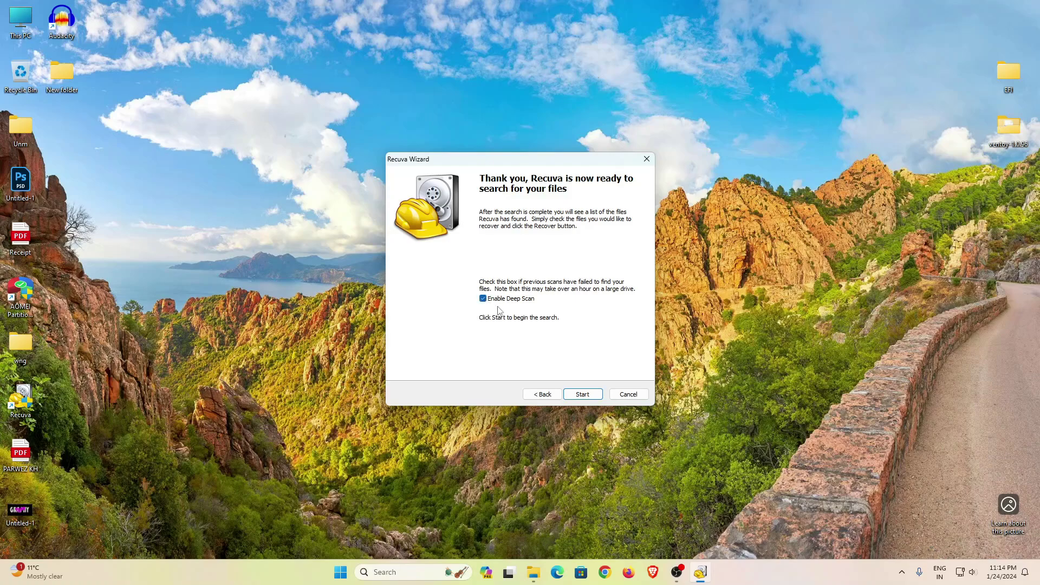
left_click(582, 393)
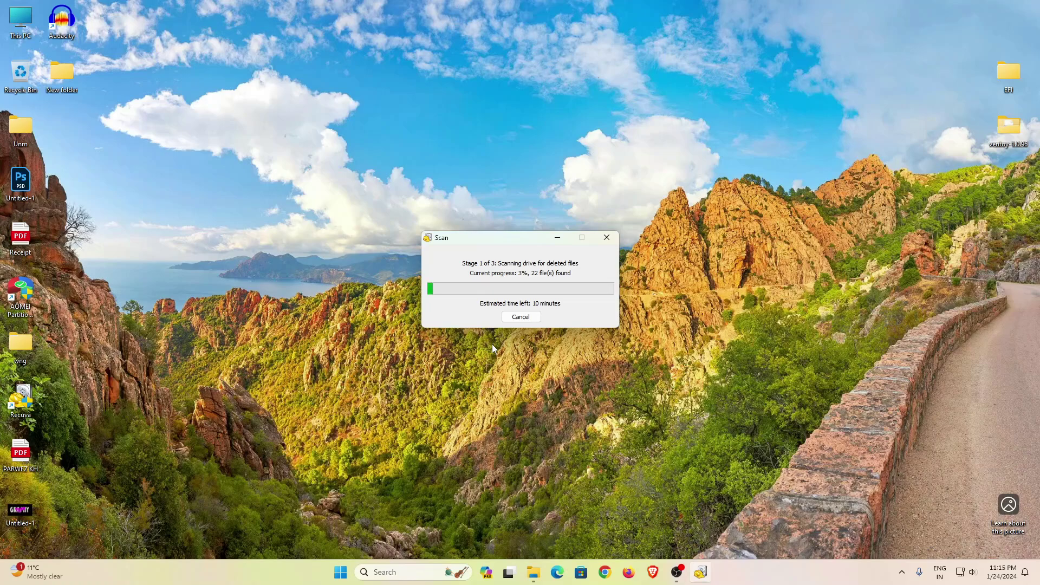
- Delete New folder from the desktop and empty the Recycle Bin permanently
left_click(61, 63)
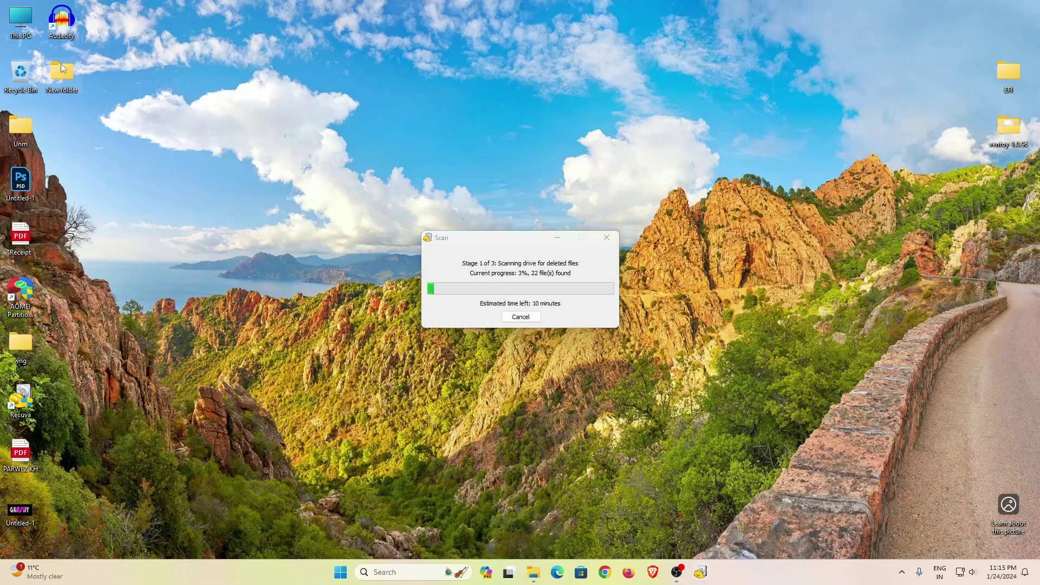
right_click(61, 63)
left_click(168, 82)
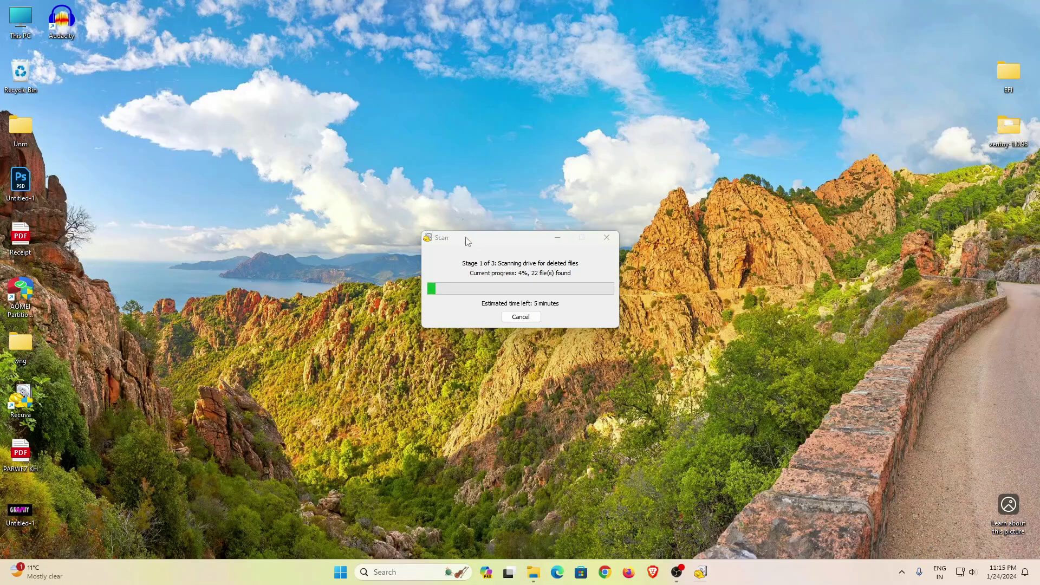
right_click(24, 68)
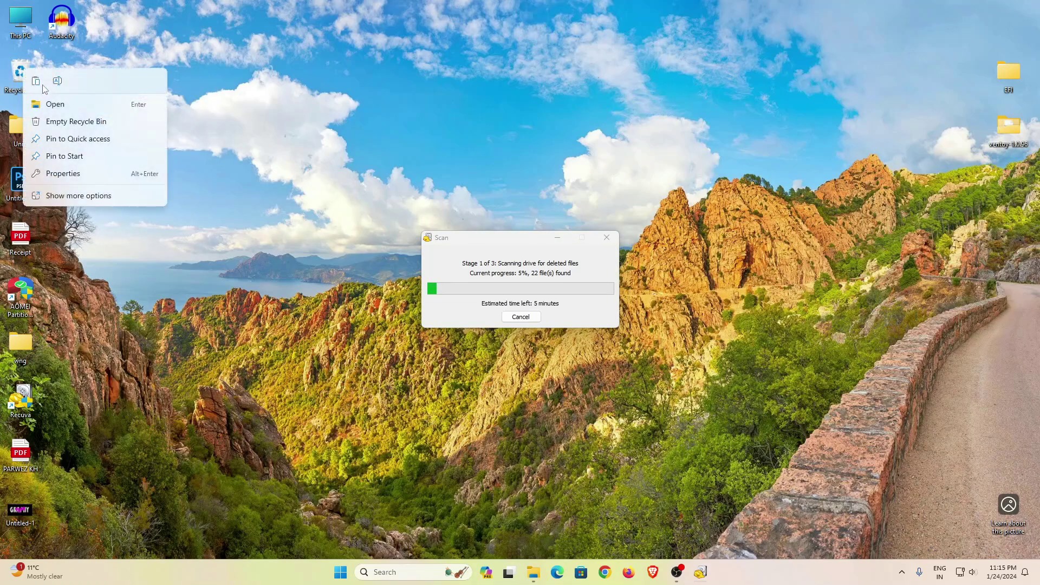
left_click(70, 127)
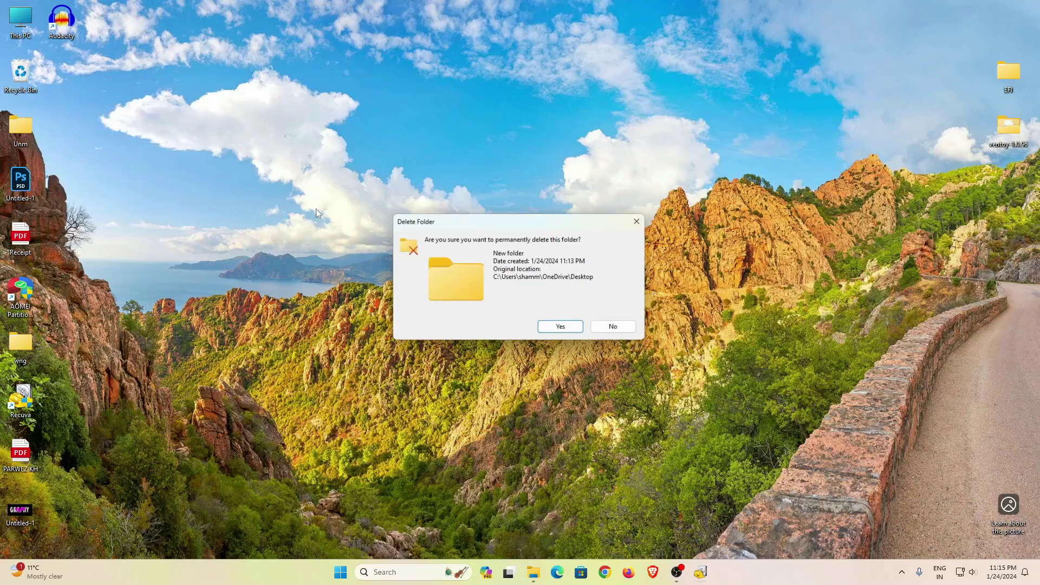
left_click(557, 327)
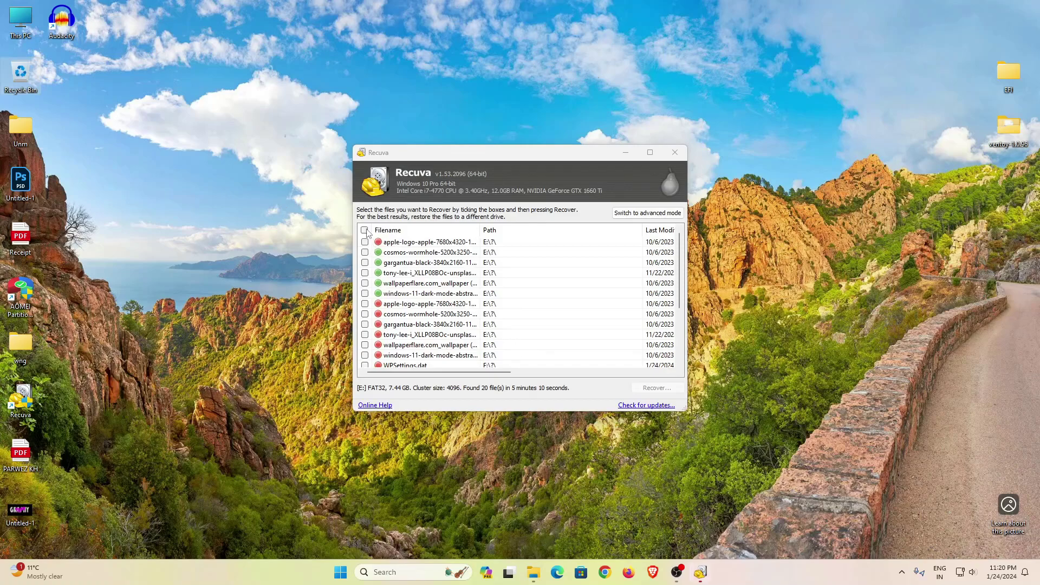
- Recover all the files found by the scan into a new folder on the Desktop, keeping the default folder name
scroll(404, 319, "down", 3)
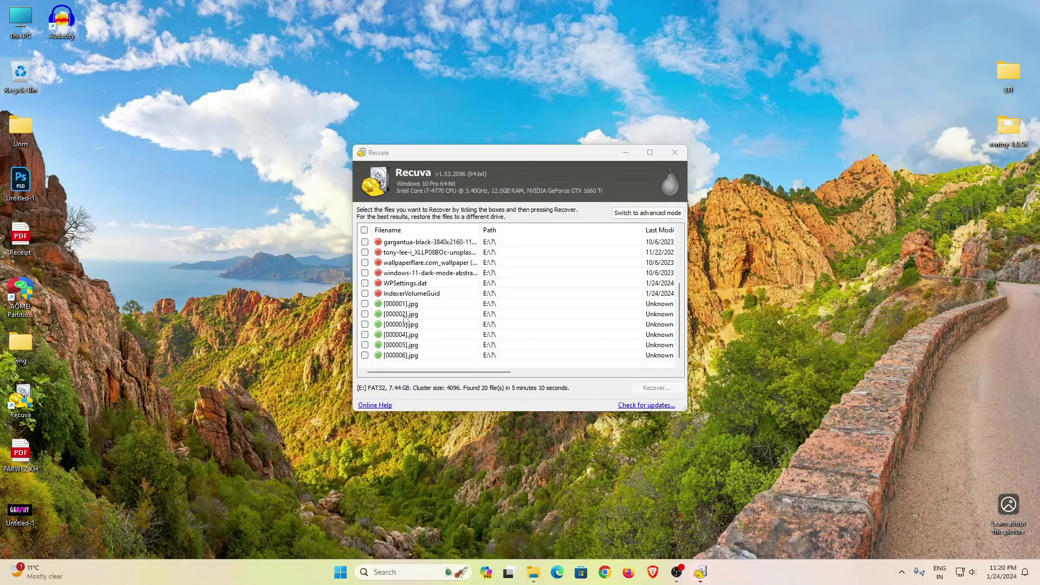
scroll(403, 318, "up", 3)
left_click(364, 230)
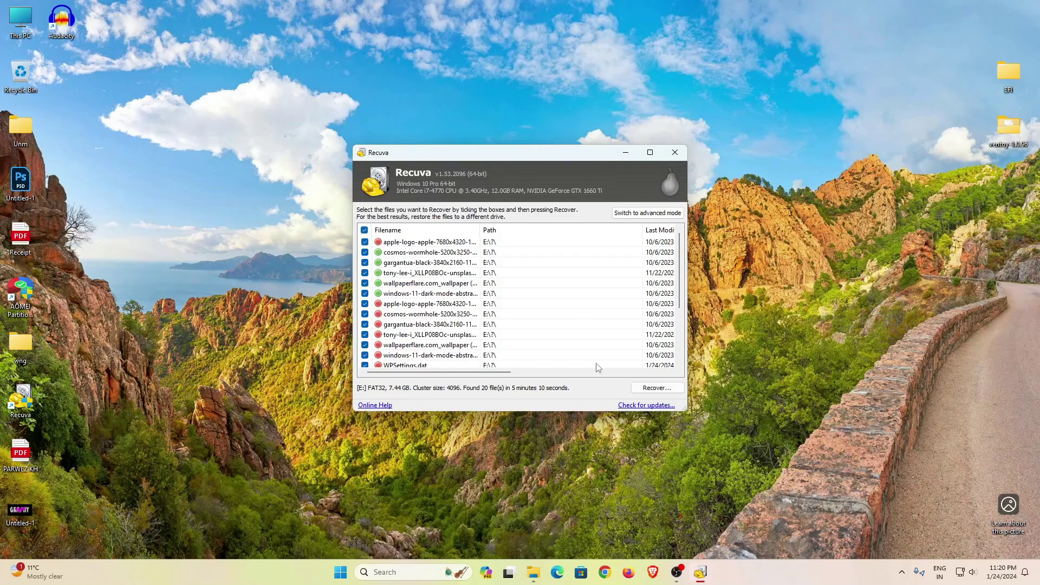
left_click(652, 388)
scroll(476, 276, "up", 2)
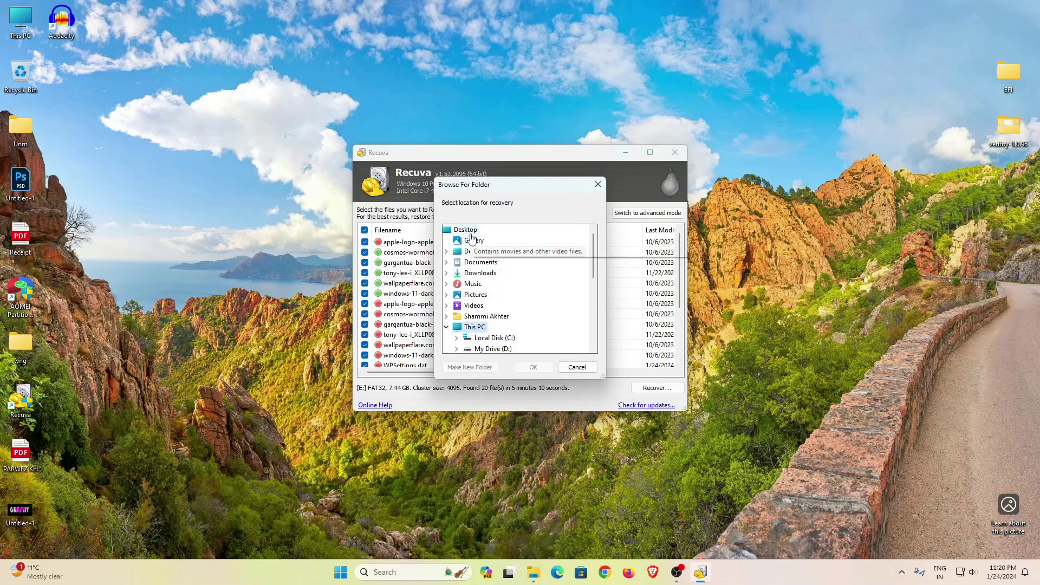
left_click(473, 367)
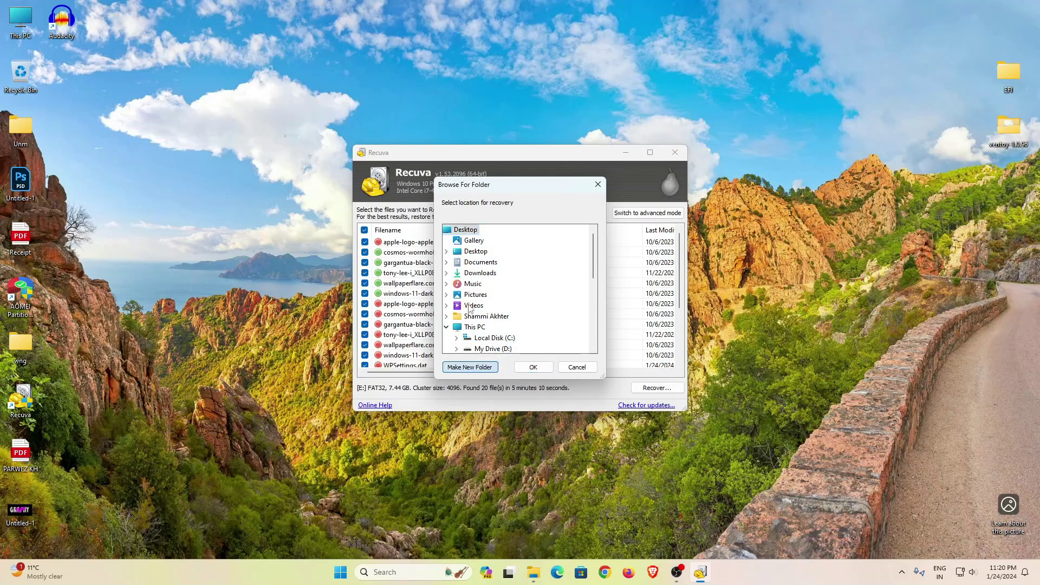
left_click(532, 368)
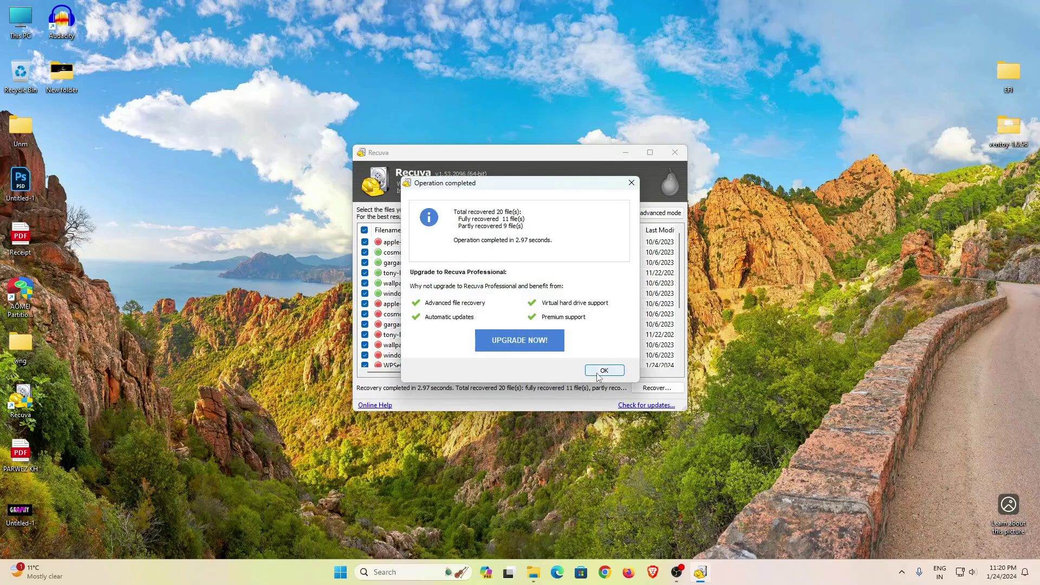
left_click(595, 372)
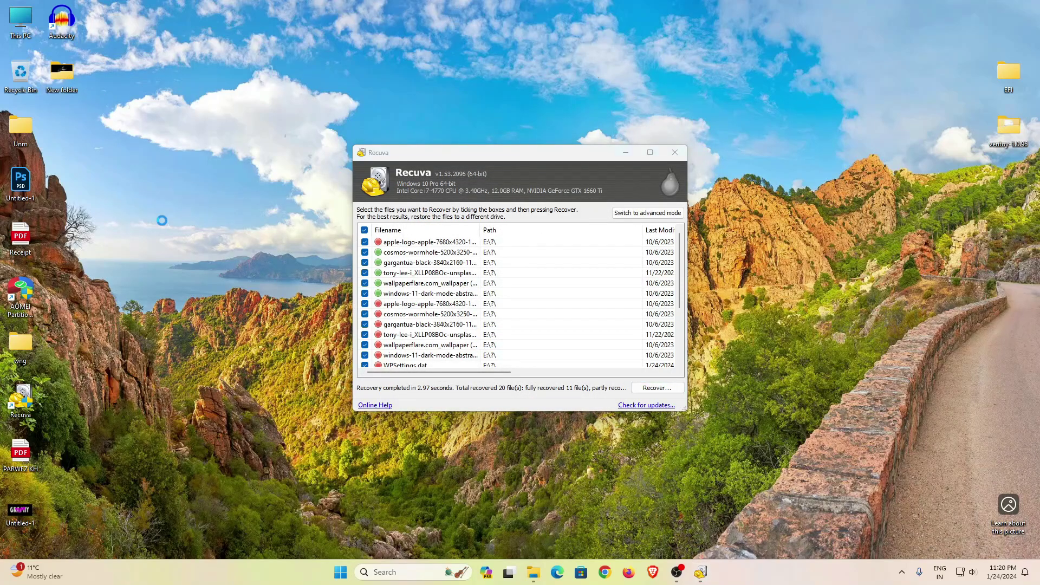
- Open New folder on the desktop and view the recovered image [000001]
double_click(64, 75)
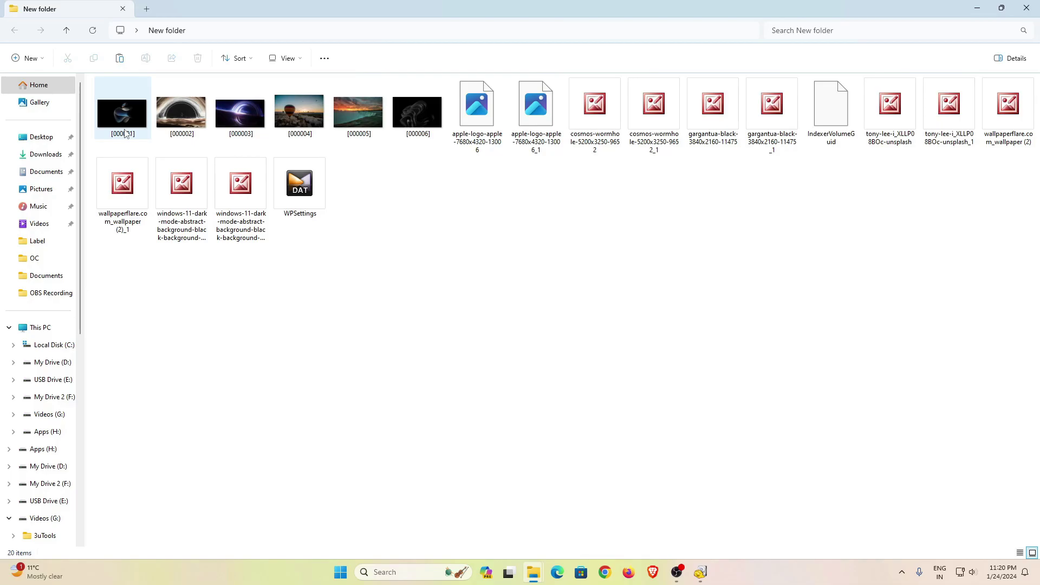
double_click(132, 102)
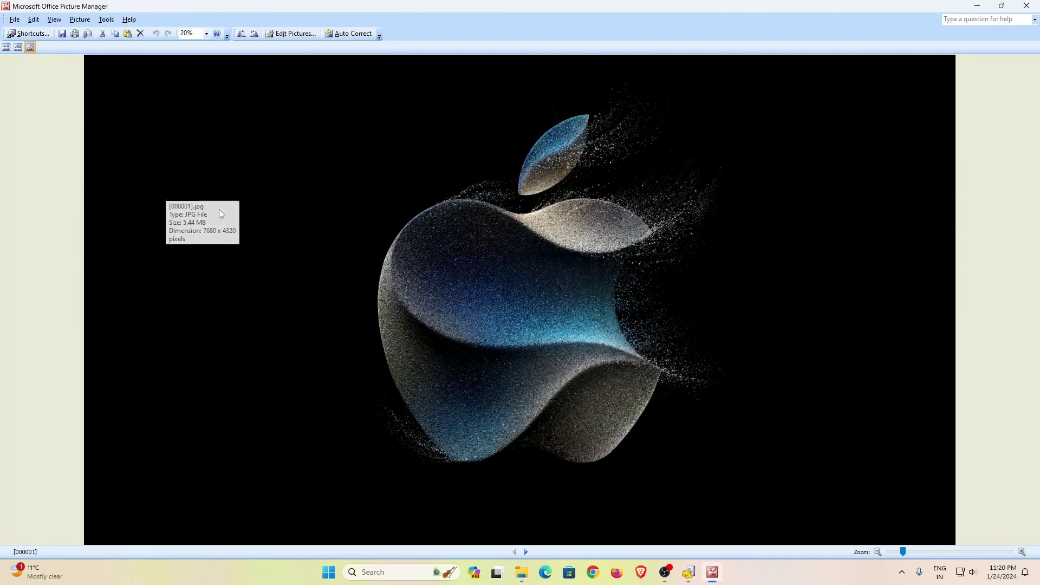
- Close the picture [000001], view the recovered image [000002] from New folder, and close the viewer
left_click(1026, 6)
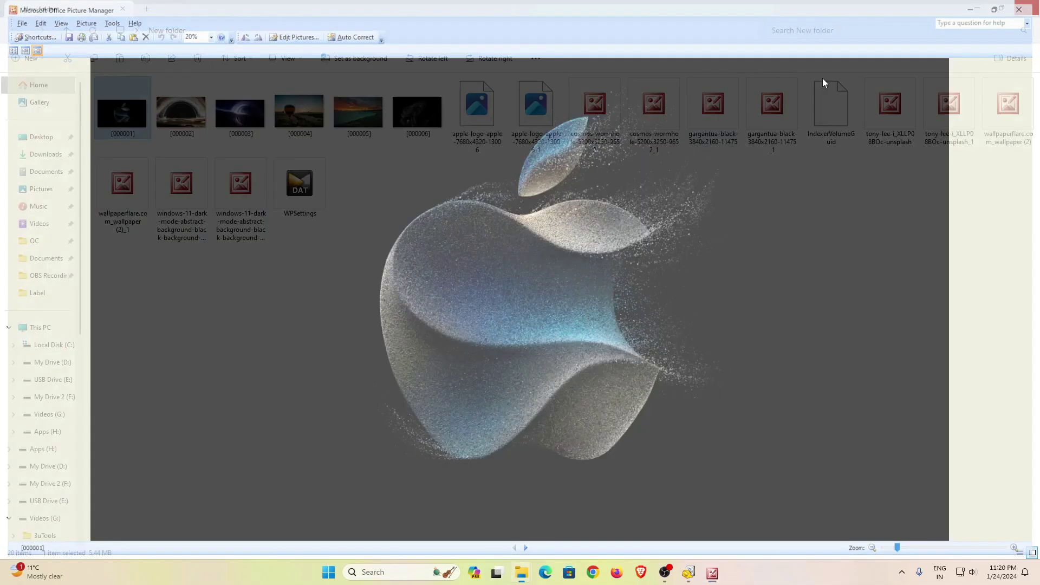
key("Right")
key("Return")
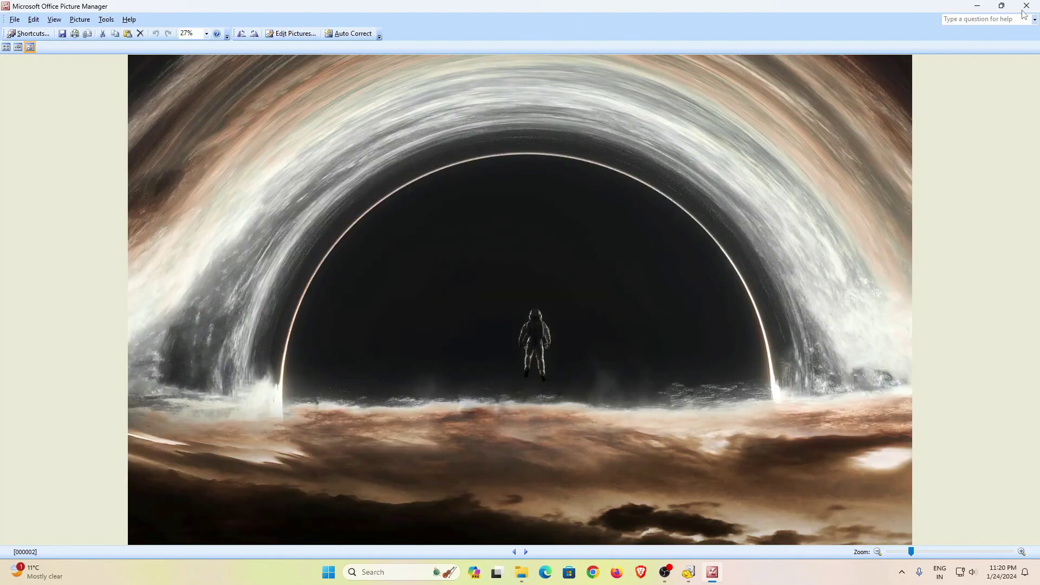
left_click(1026, 6)
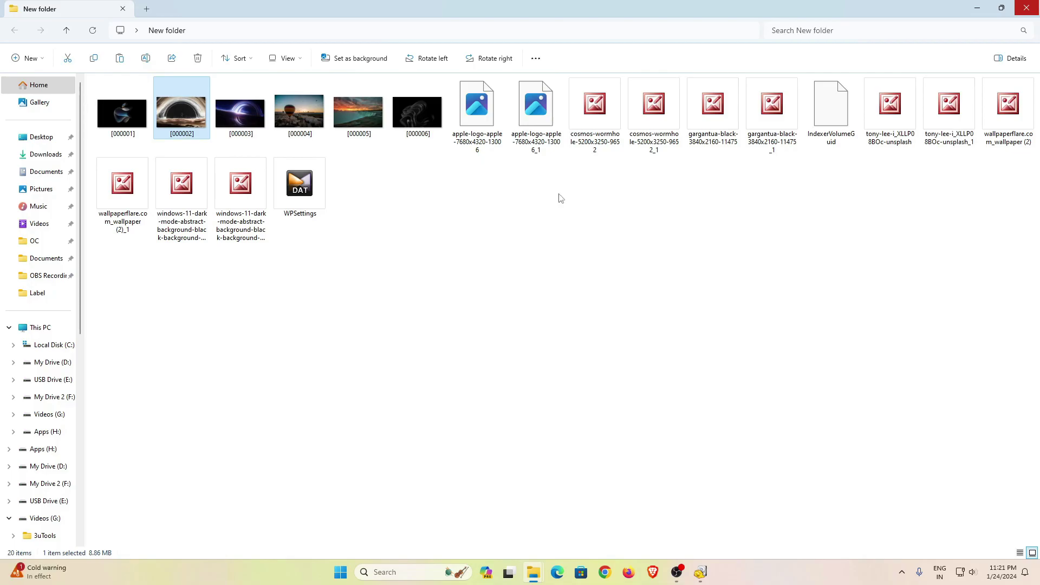
- Close the New folder window and Recuva, and reopen New folder from the desktop to review the recovered files
left_click(1031, 12)
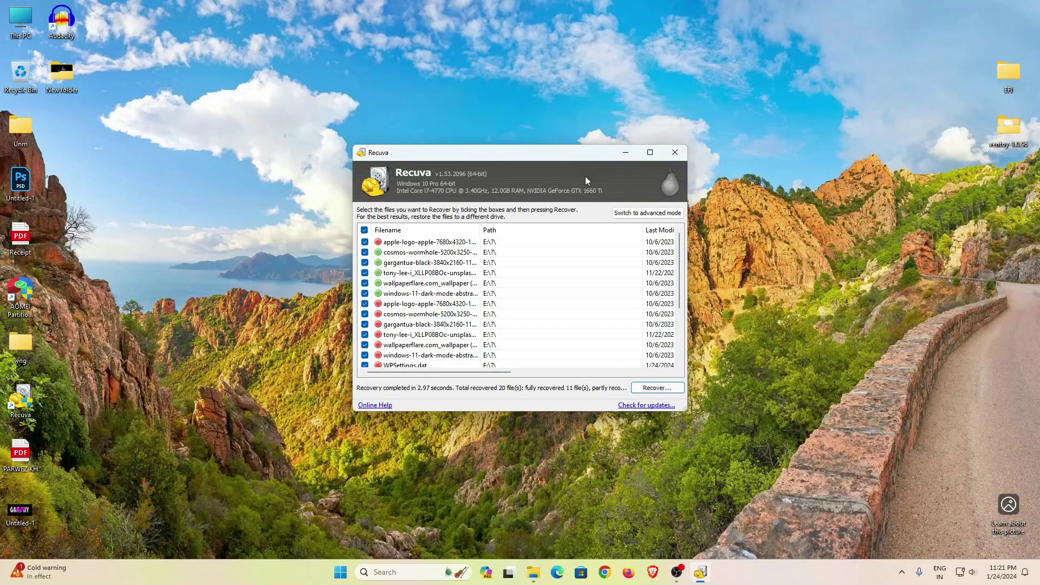
left_click(680, 155)
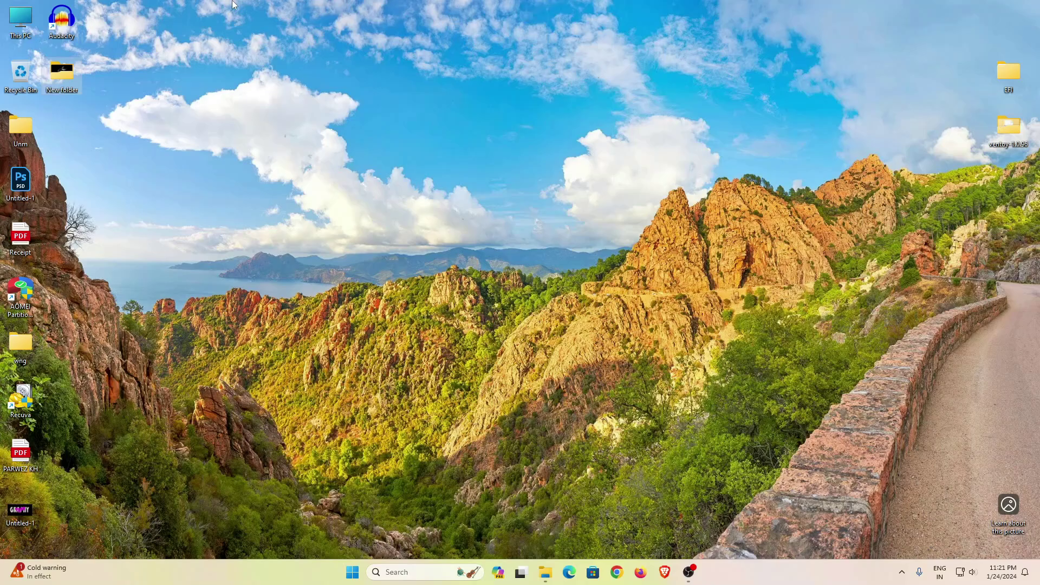
double_click(60, 72)
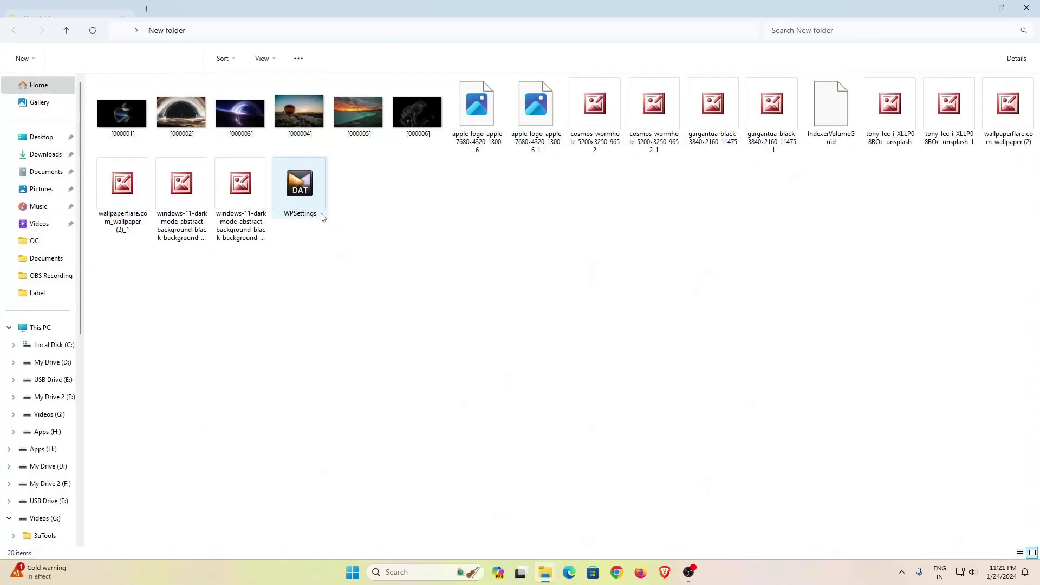